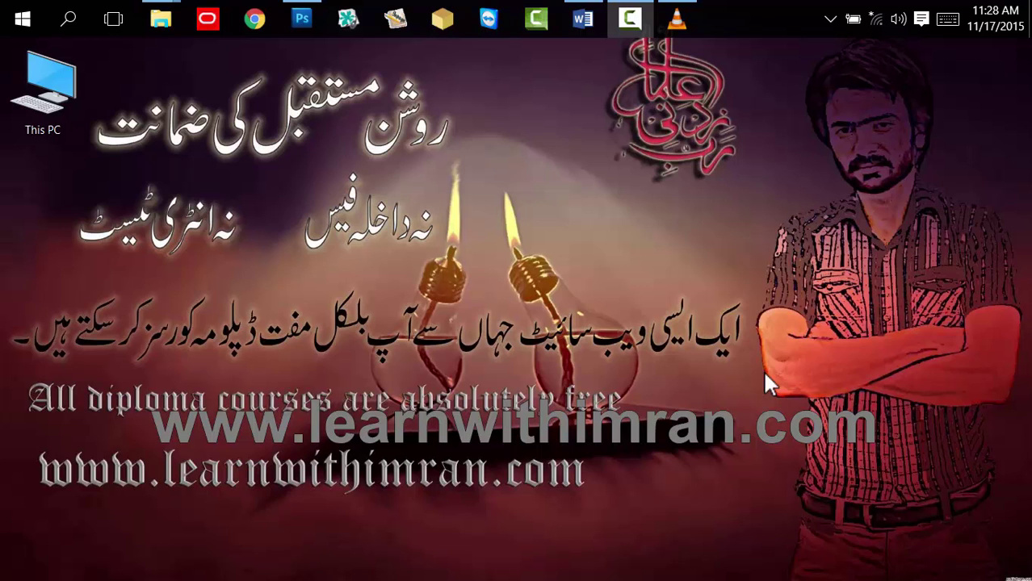
- Show the Lesson # 8 outline in Word, then bring up the empty Photoshop CS5 workspace
{"action": "left_click", "coordinate": [582, 22]}
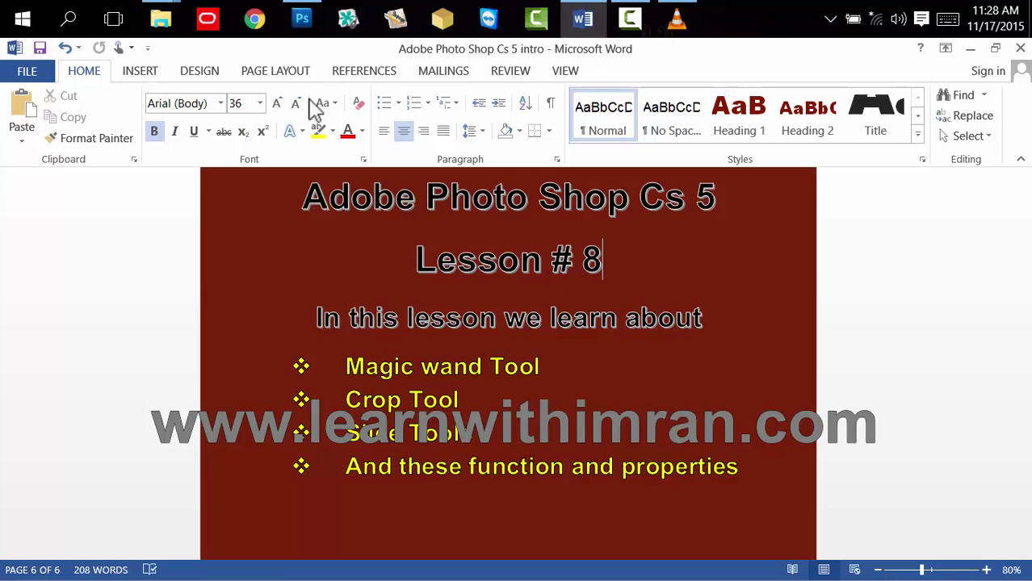
{"action": "left_click", "coordinate": [301, 19]}
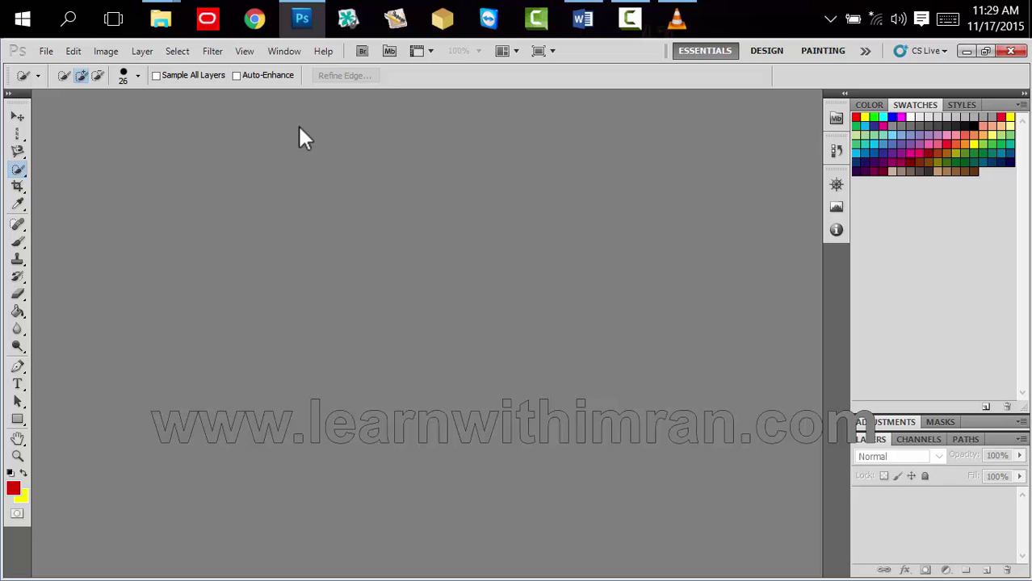
- Open the wall paper folder in File Explorer and drag learnwithimran (49) toward Photoshop
{"action": "left_click", "coordinate": [17, 168]}
{"action": "left_click", "coordinate": [123, 142]}
{"action": "left_click", "coordinate": [164, 19]}
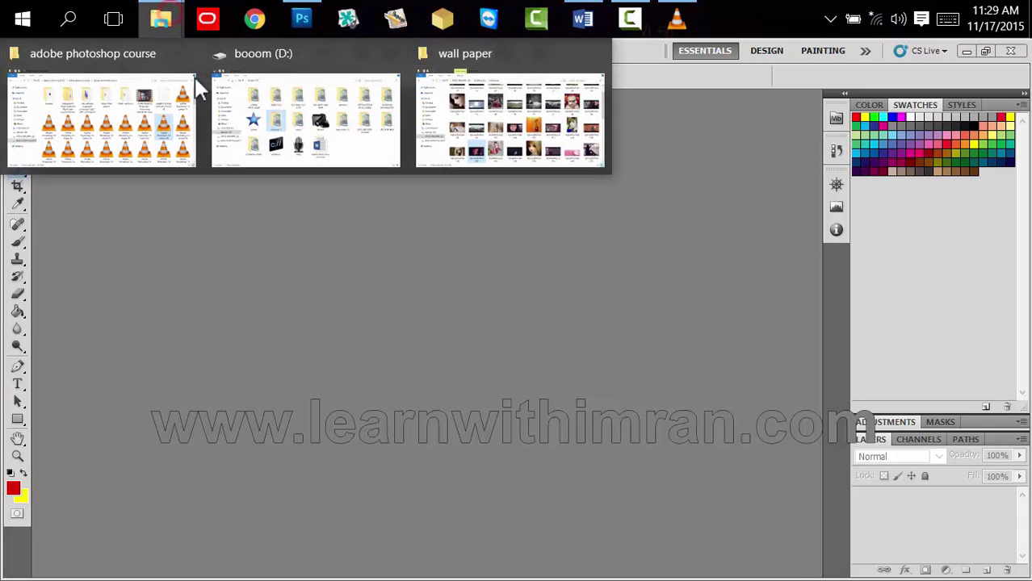
{"action": "left_click", "coordinate": [454, 93]}
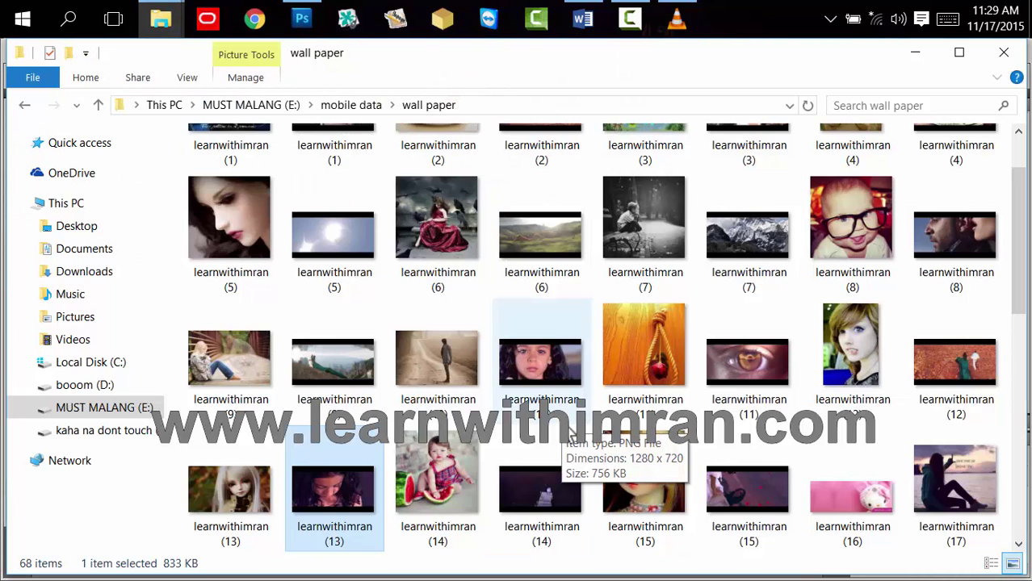
{"action": "scroll", "coordinate": [571, 437], "scroll_direction": "up", "scroll_amount": 2}
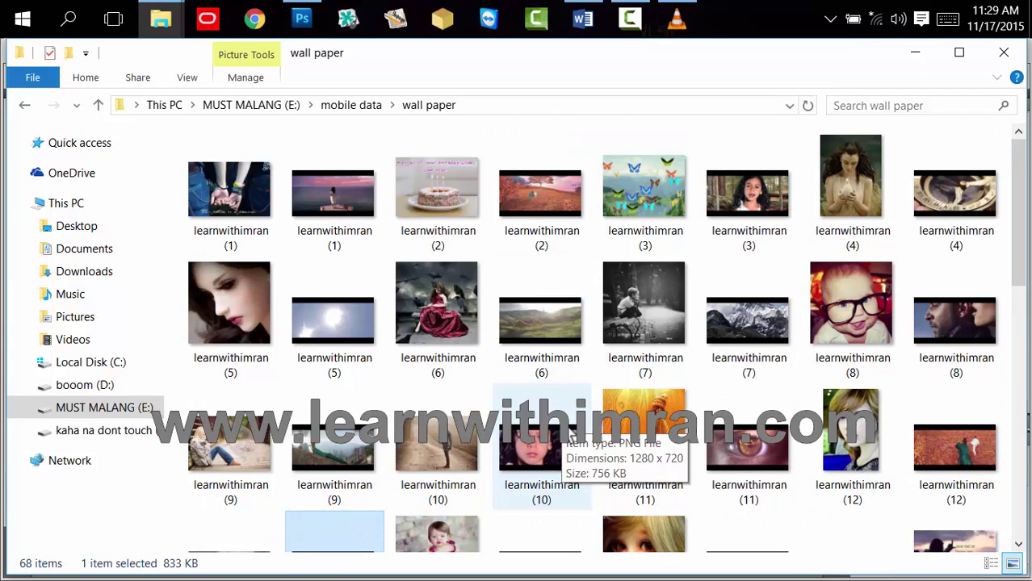
{"action": "scroll", "coordinate": [848, 380], "scroll_direction": "down", "scroll_amount": 15}
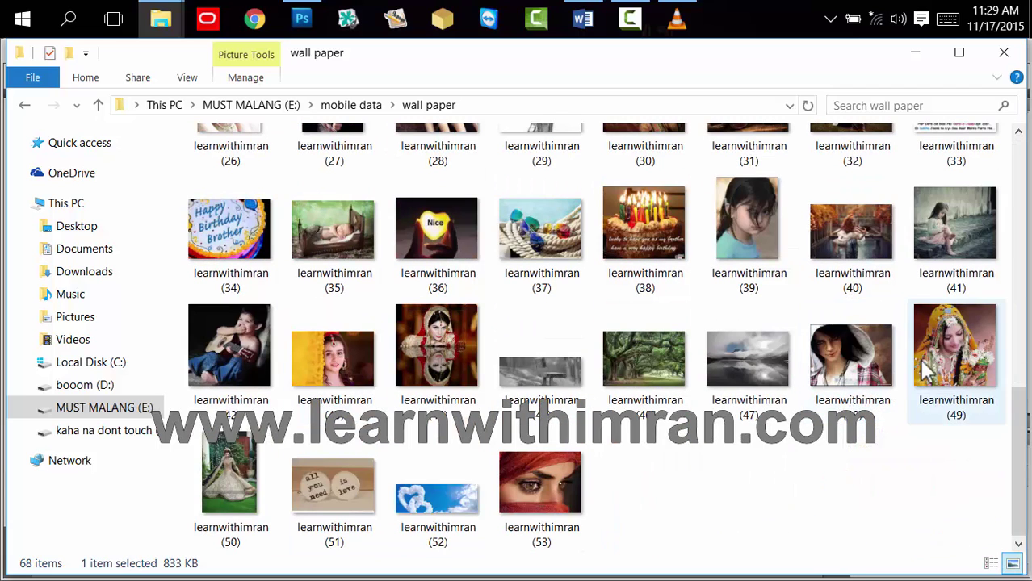
{"action": "left_click", "coordinate": [954, 343]}
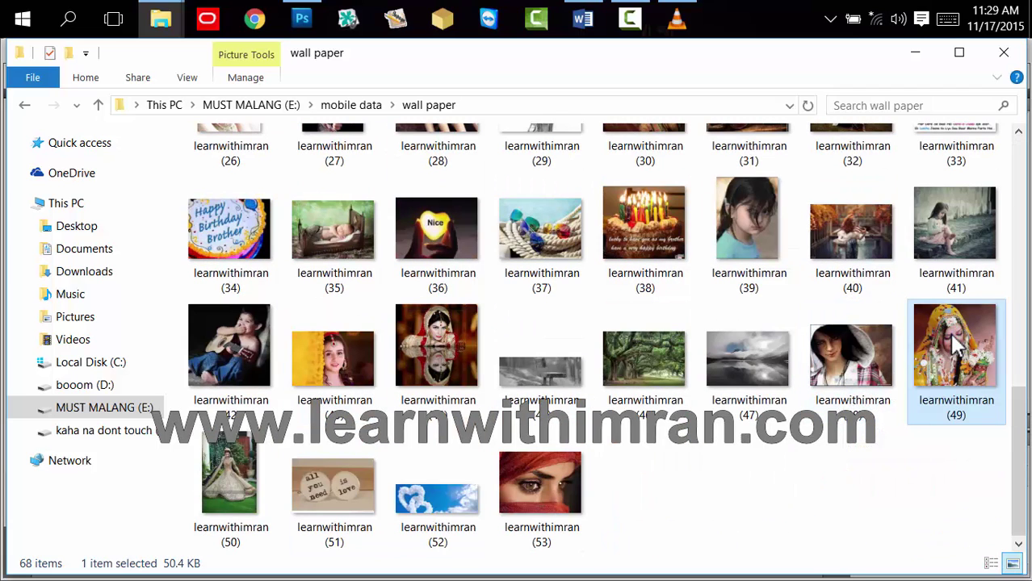
{"action": "mouse_move", "coordinate": [954, 344]}
{"action": "left_mouse_down"}
{"action": "mouse_move", "coordinate": [917, 416]}
{"action": "mouse_move", "coordinate": [747, 450]}
{"action": "mouse_move", "coordinate": [722, 444]}
{"action": "mouse_move", "coordinate": [569, 364]}
{"action": "mouse_move", "coordinate": [243, 76]}
{"action": "mouse_move", "coordinate": [295, 26]}
{"action": "mouse_move", "coordinate": [357, 343]}
{"action": "left_mouse_up"}
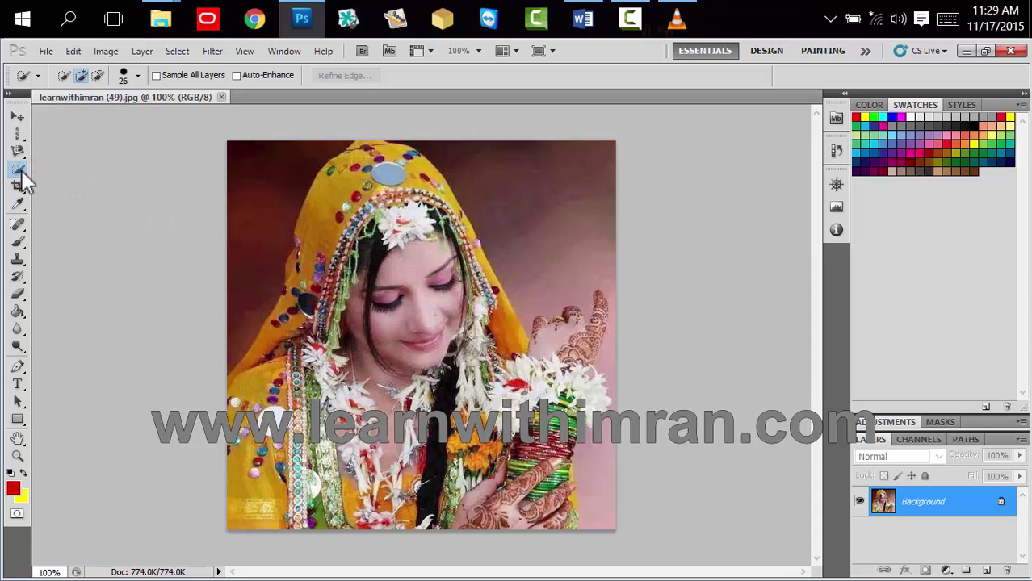
- Make the Magic Wand the active tool at Tolerance 32 with Anti-alias and Contiguous on
{"action": "left_click_drag", "start_coordinate": [23, 172], "coordinate": [49, 184]}
{"action": "left_click", "coordinate": [50, 184]}
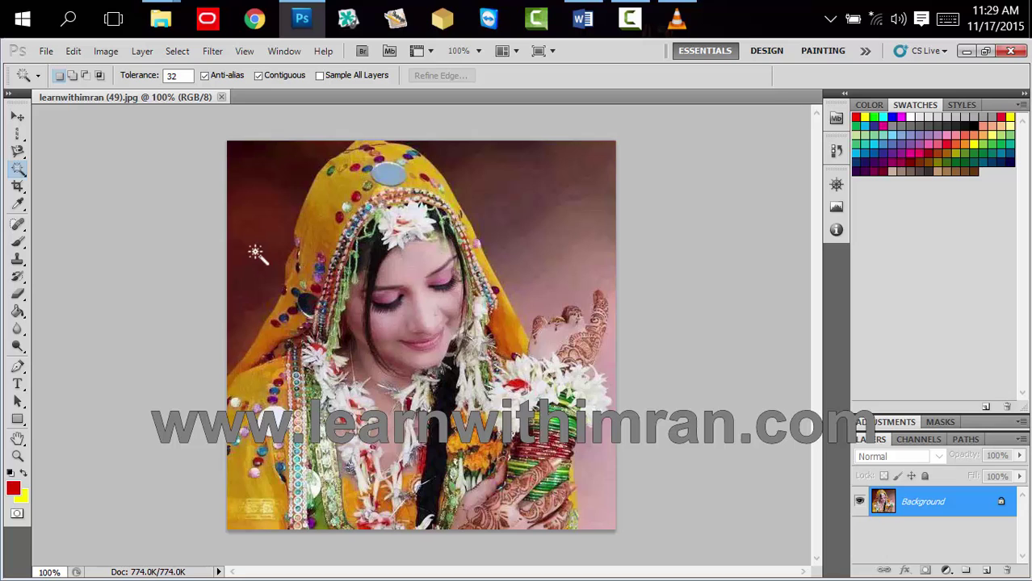
{"action": "right_click", "coordinate": [17, 169]}
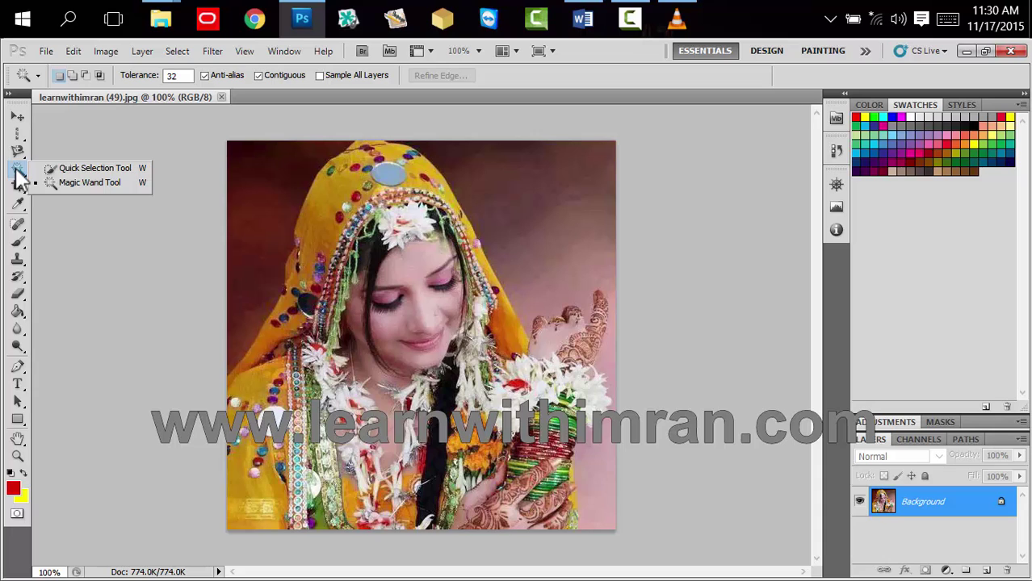
{"action": "left_click", "coordinate": [183, 300]}
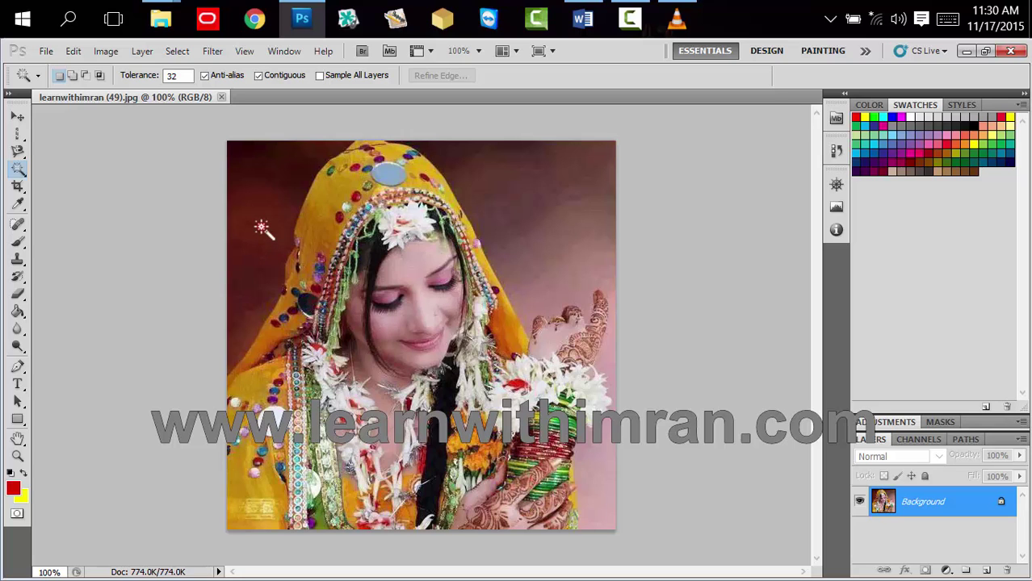
- Magic-wand the brown background areas and duplicate the image onto a backup layer
{"action": "left_click", "coordinate": [260, 226]}
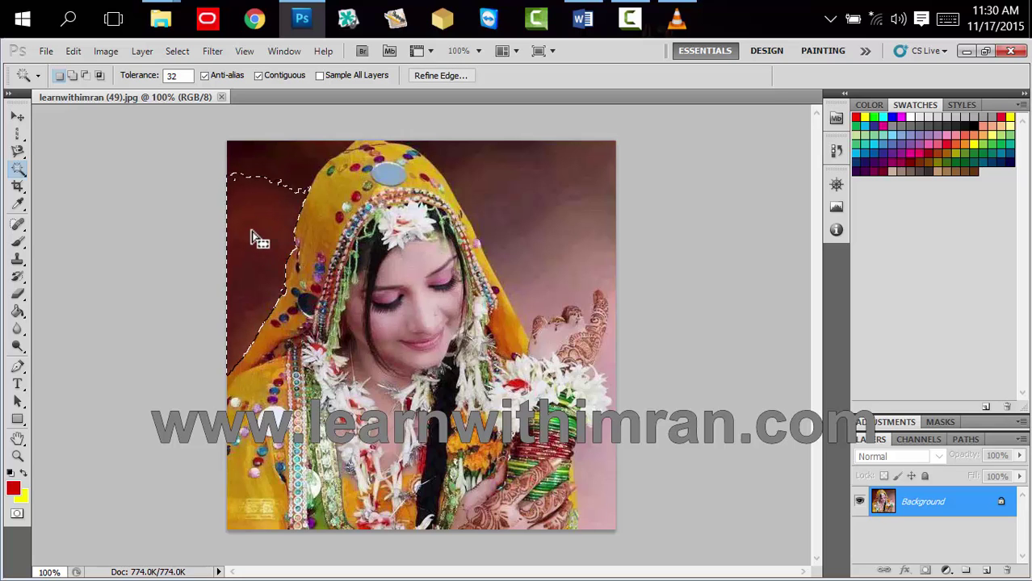
{"action": "left_click", "coordinate": [277, 158]}
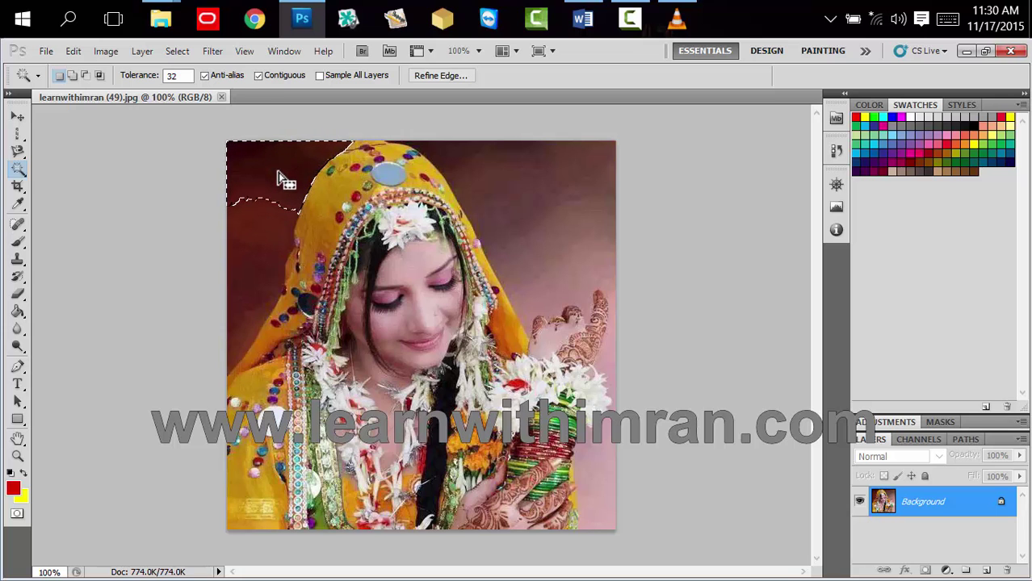
{"action": "left_click", "coordinate": [529, 192]}
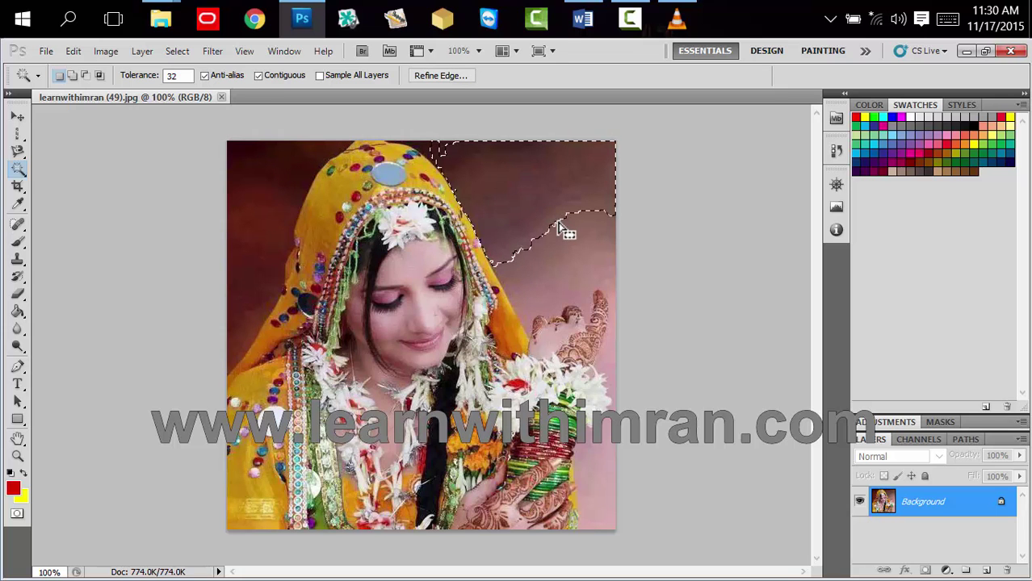
{"action": "left_click", "coordinate": [275, 218]}
{"action": "key", "text": "ctrl+j"}
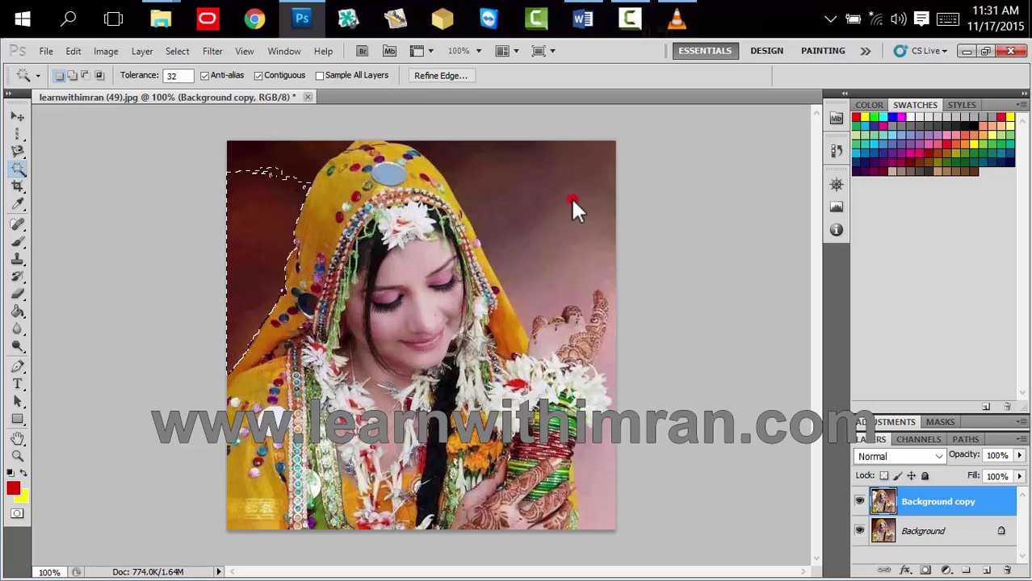
{"action": "left_click", "coordinate": [572, 200]}
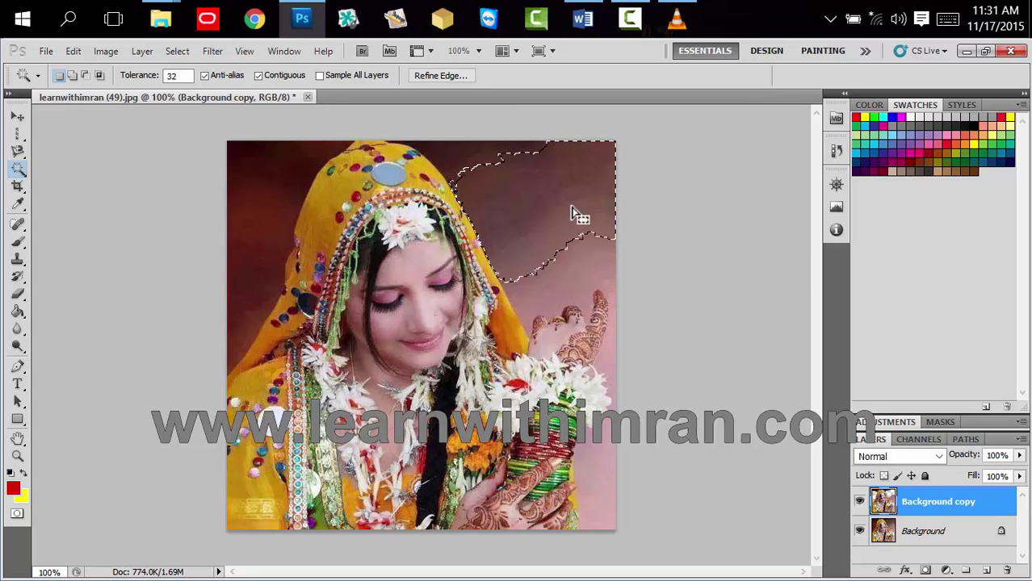
- Convert the Background into Layer 0 and delete the Background copy layer
{"action": "left_click", "coordinate": [998, 533]}
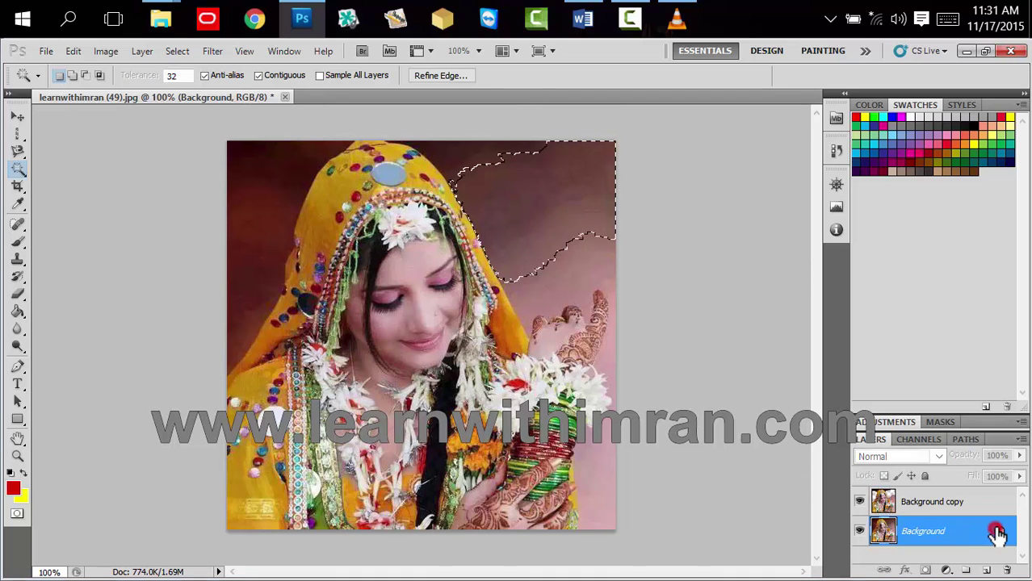
{"action": "double_click", "coordinate": [998, 533]}
{"action": "left_click", "coordinate": [657, 175]}
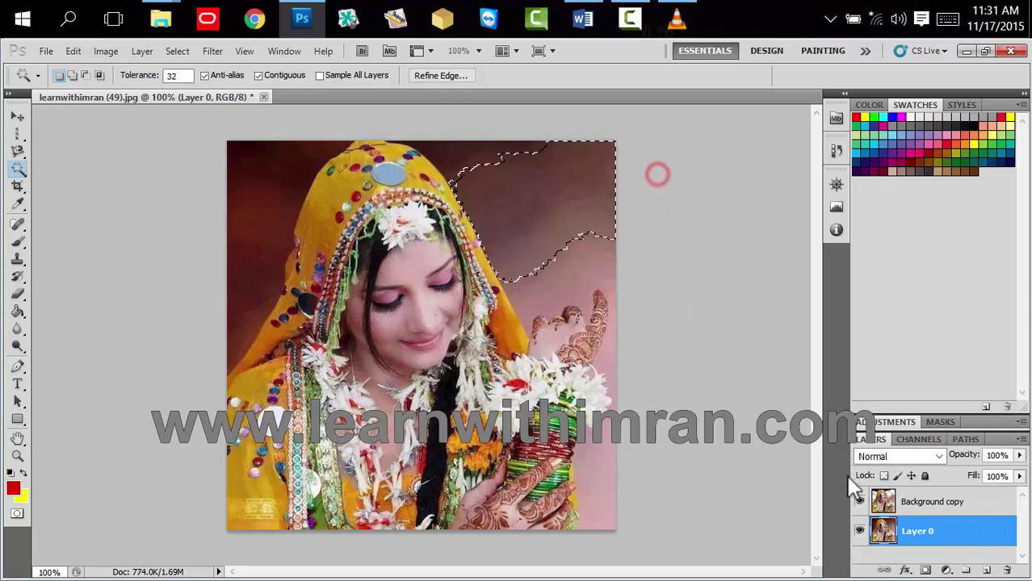
{"action": "left_click_drag", "start_coordinate": [936, 501], "coordinate": [1011, 569]}
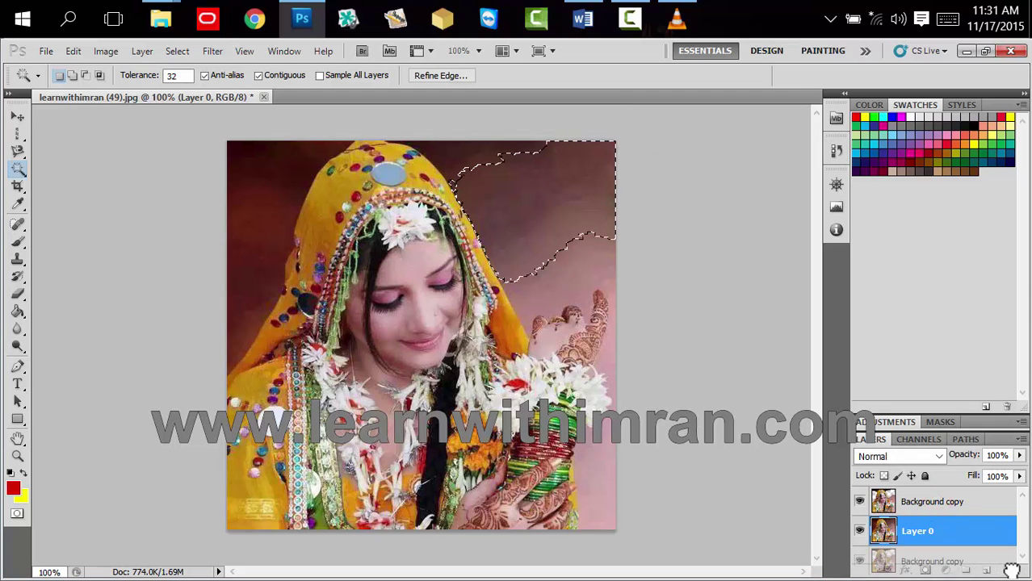
- Delete the top-right, left-of-head brown and top-left white background areas to transparency
{"action": "key", "text": "Delete"}
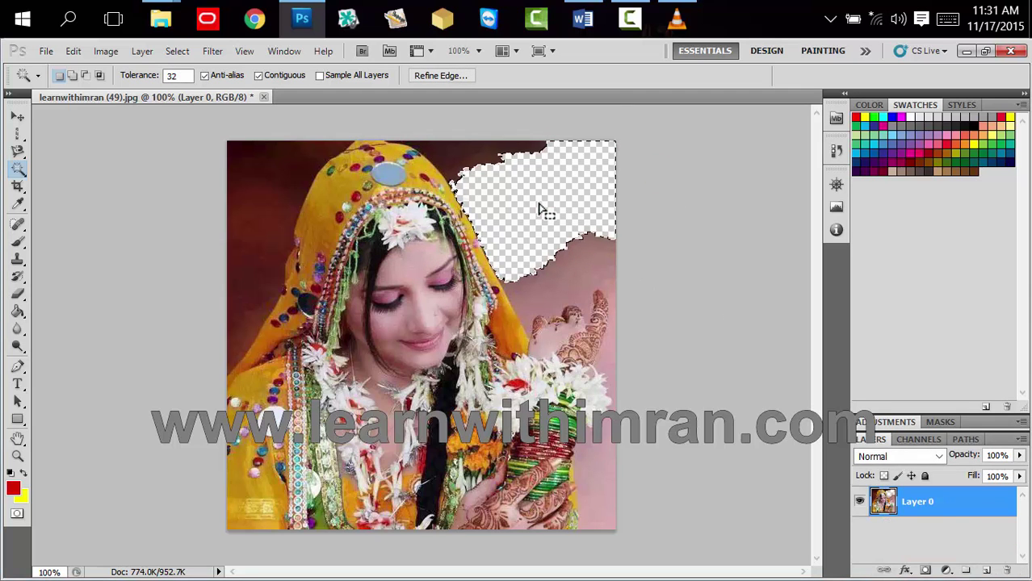
{"action": "left_click", "coordinate": [578, 272]}
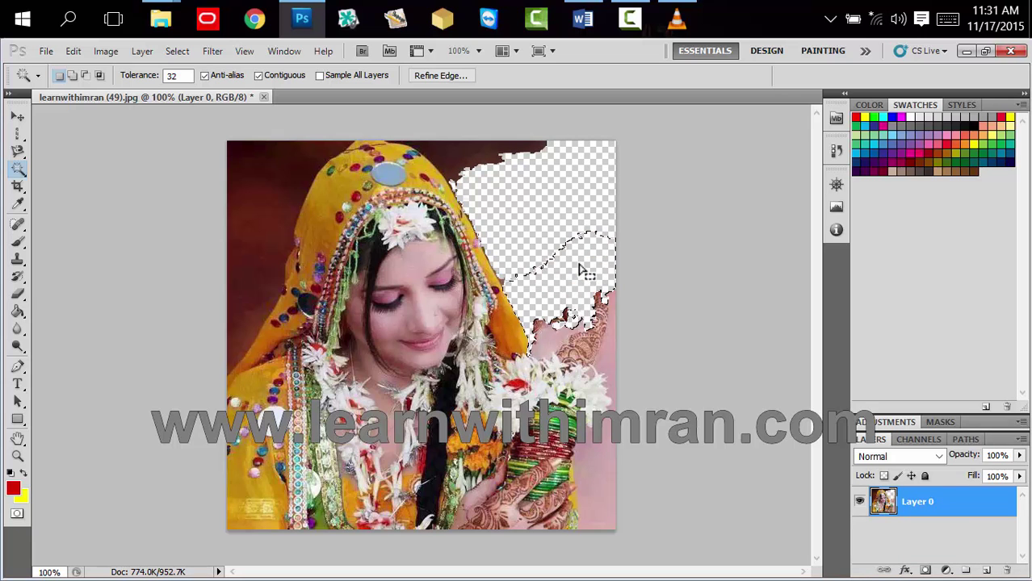
{"action": "left_click", "coordinate": [258, 193]}
{"action": "key", "text": "Delete"}
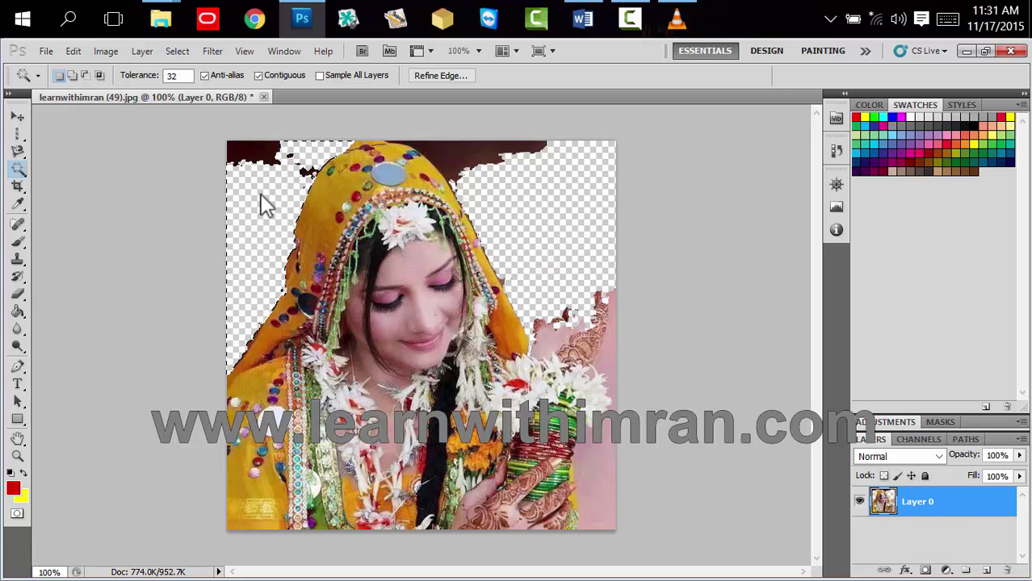
{"action": "left_click", "coordinate": [250, 155]}
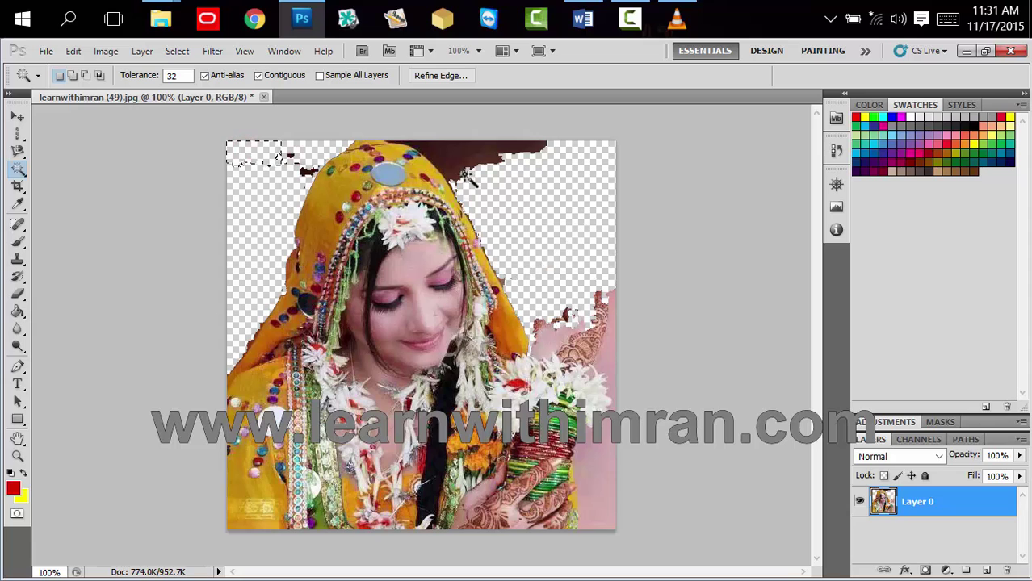
{"action": "key", "text": "Delete"}
- Delete the brown top strip, dark top-left remnant and bottom-right pink strip
{"action": "left_click", "coordinate": [484, 152]}
{"action": "key", "text": "Delete"}
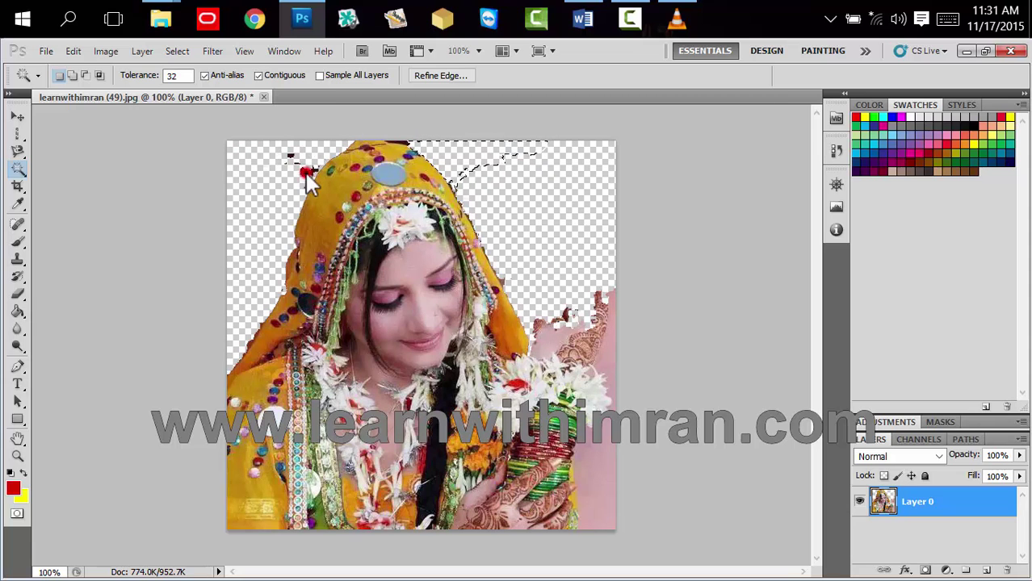
{"action": "left_click", "coordinate": [305, 171]}
{"action": "key", "text": "Delete"}
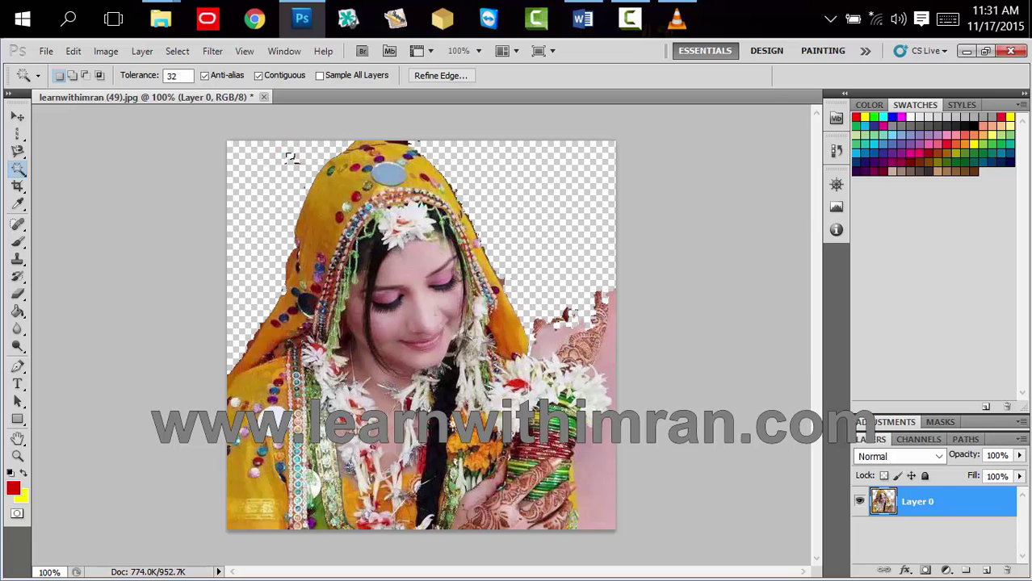
{"action": "left_click", "coordinate": [597, 469]}
{"action": "key", "text": "Delete"}
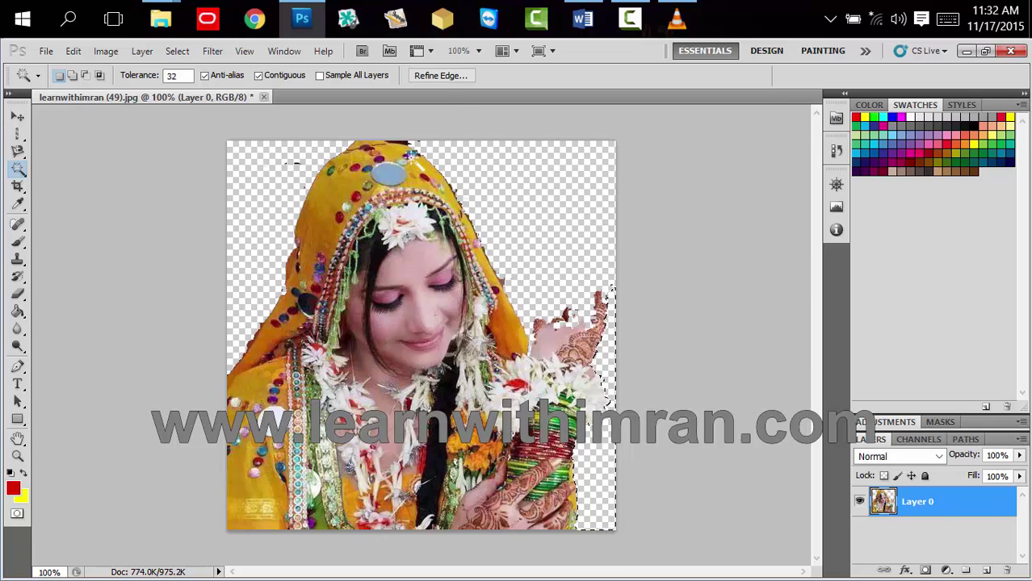
- Accept Refine Edge on the bride cut-out, nudge it with the Move tool, and deselect
{"action": "left_click", "coordinate": [453, 72]}
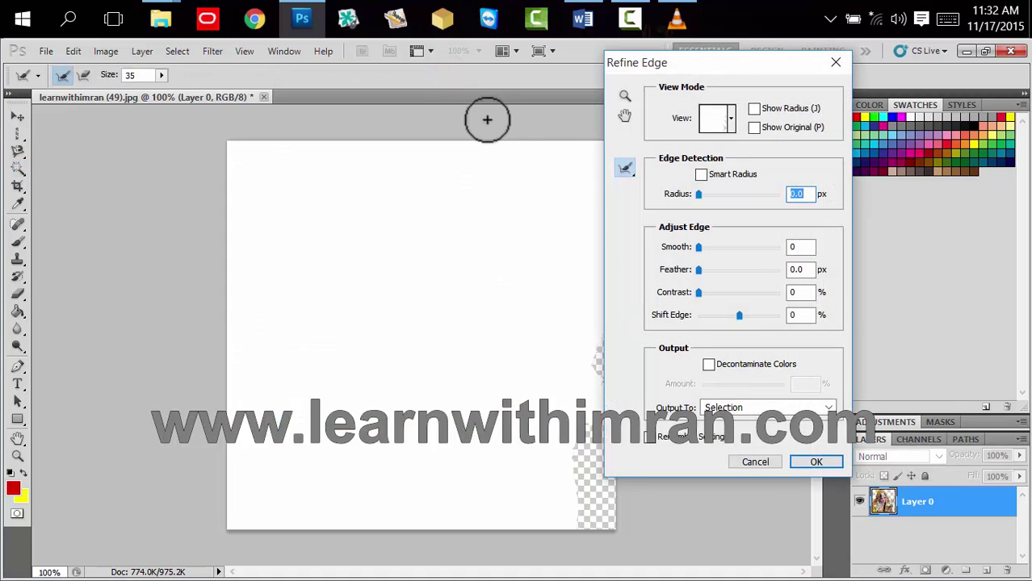
{"action": "left_click", "coordinate": [730, 120]}
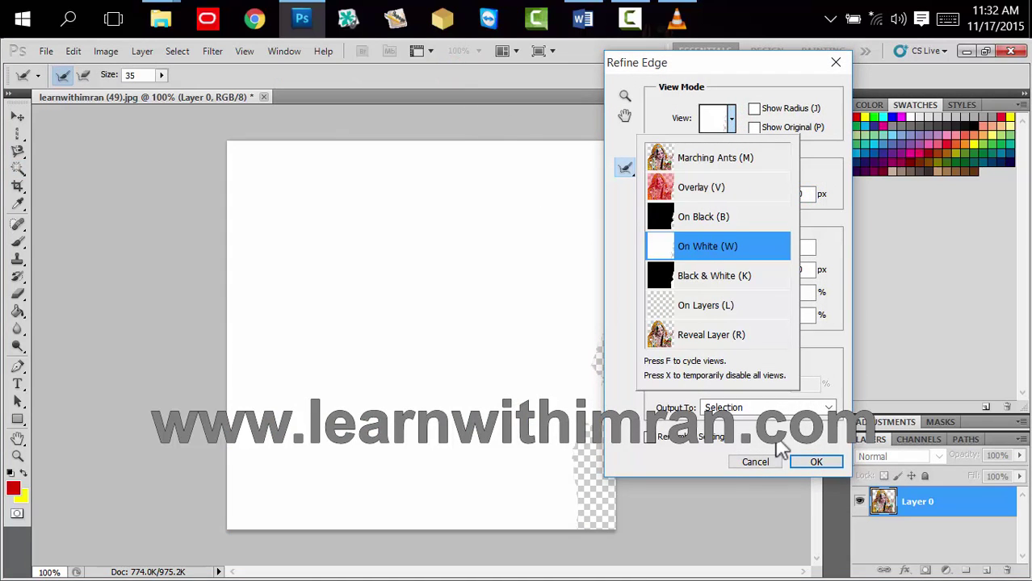
{"action": "left_click", "coordinate": [811, 461]}
{"action": "left_click", "coordinate": [801, 461]}
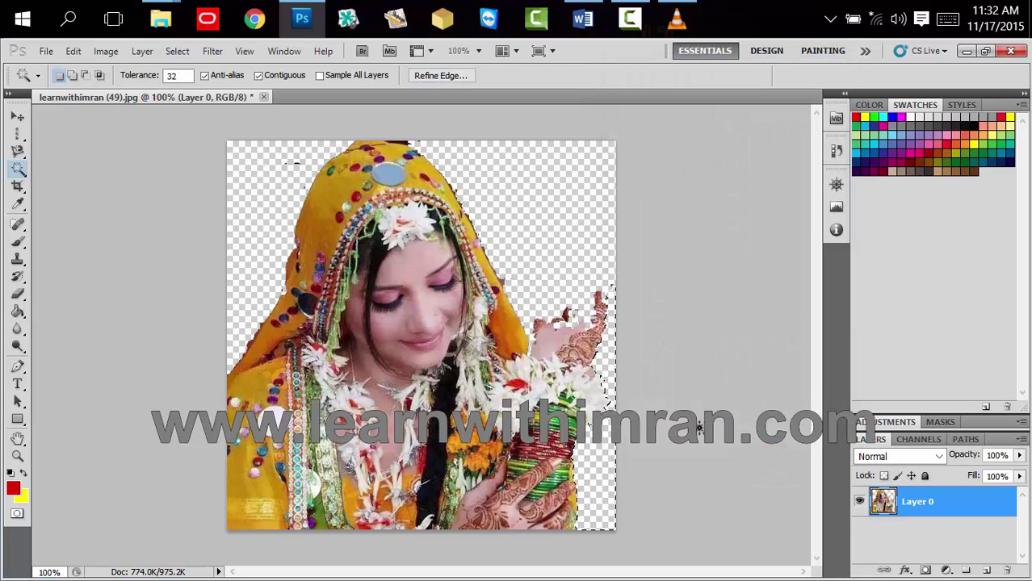
{"action": "left_click", "coordinate": [18, 117]}
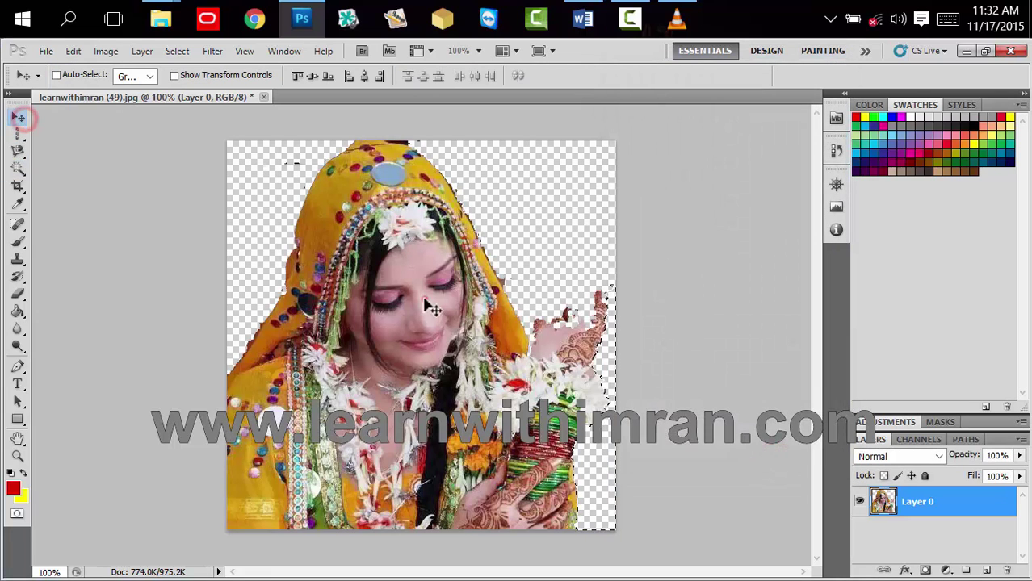
{"action": "mouse_move", "coordinate": [425, 303]}
{"action": "left_mouse_down"}
{"action": "mouse_move", "coordinate": [346, 248]}
{"action": "mouse_move", "coordinate": [587, 232]}
{"action": "mouse_move", "coordinate": [426, 269]}
{"action": "mouse_move", "coordinate": [430, 306]}
{"action": "mouse_move", "coordinate": [488, 300]}
{"action": "mouse_move", "coordinate": [444, 295]}
{"action": "mouse_move", "coordinate": [428, 307]}
{"action": "left_mouse_up"}
{"action": "key", "text": "ctrl+d"}
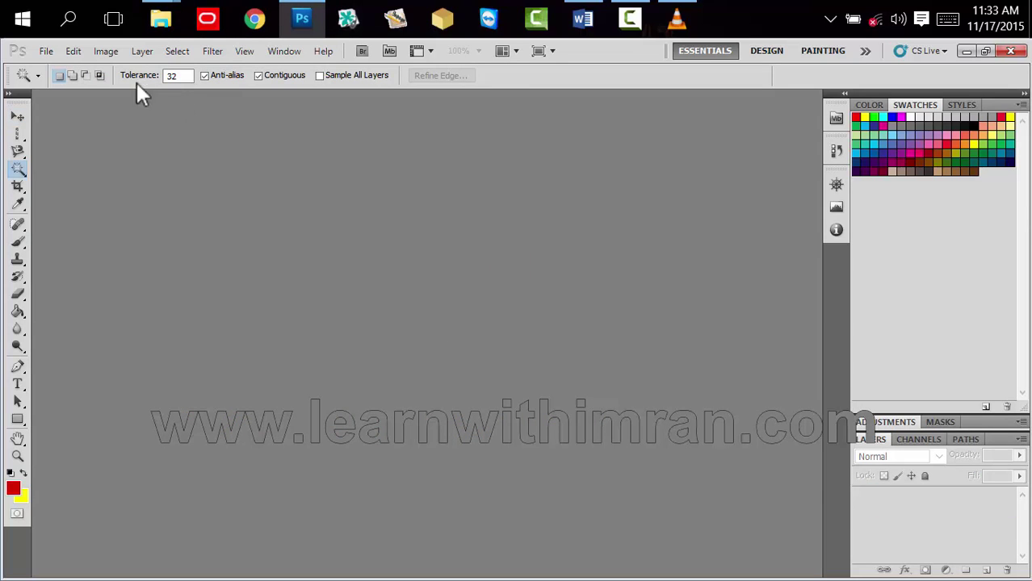
- Open learnwithimran (29).jpg in Photoshop by dragging it from the wall paper folder
{"action": "left_click", "coordinate": [18, 116]}
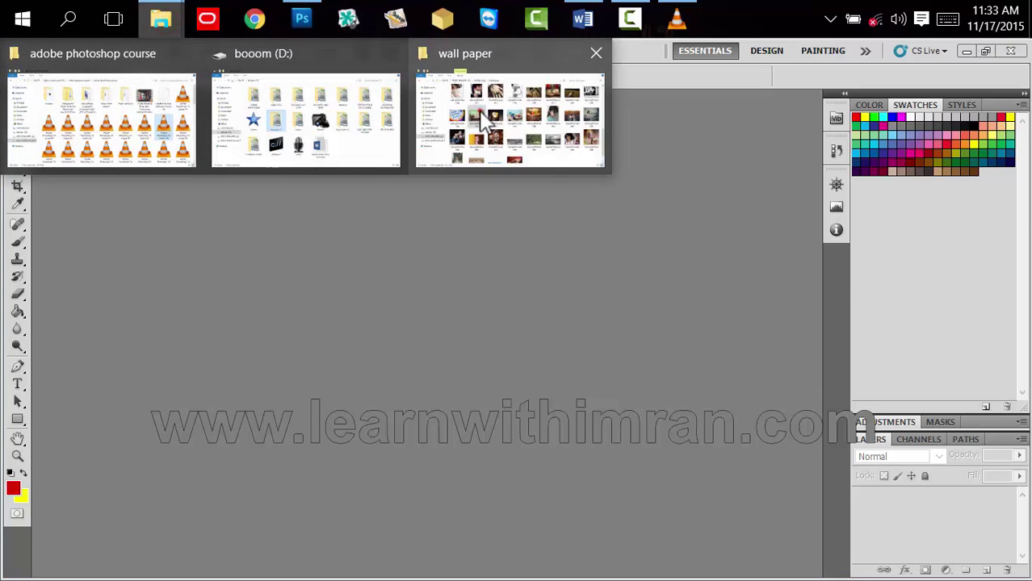
{"action": "left_click", "coordinate": [480, 111]}
{"action": "mouse_move", "coordinate": [537, 195]}
{"action": "left_mouse_down"}
{"action": "mouse_move", "coordinate": [554, 181]}
{"action": "mouse_move", "coordinate": [549, 217]}
{"action": "left_mouse_up"}
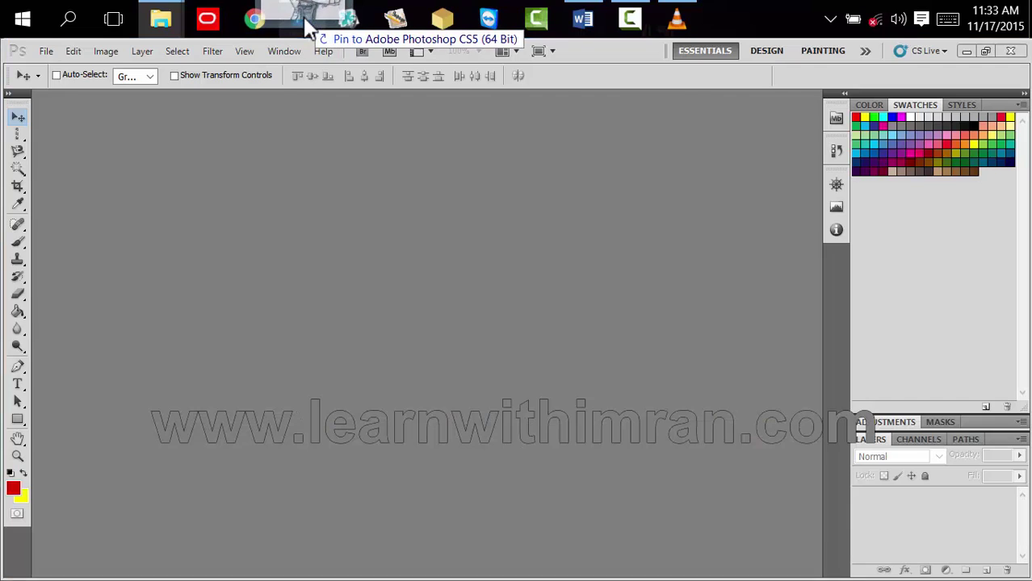
{"action": "left_click_drag", "start_coordinate": [549, 218], "coordinate": [385, 323]}
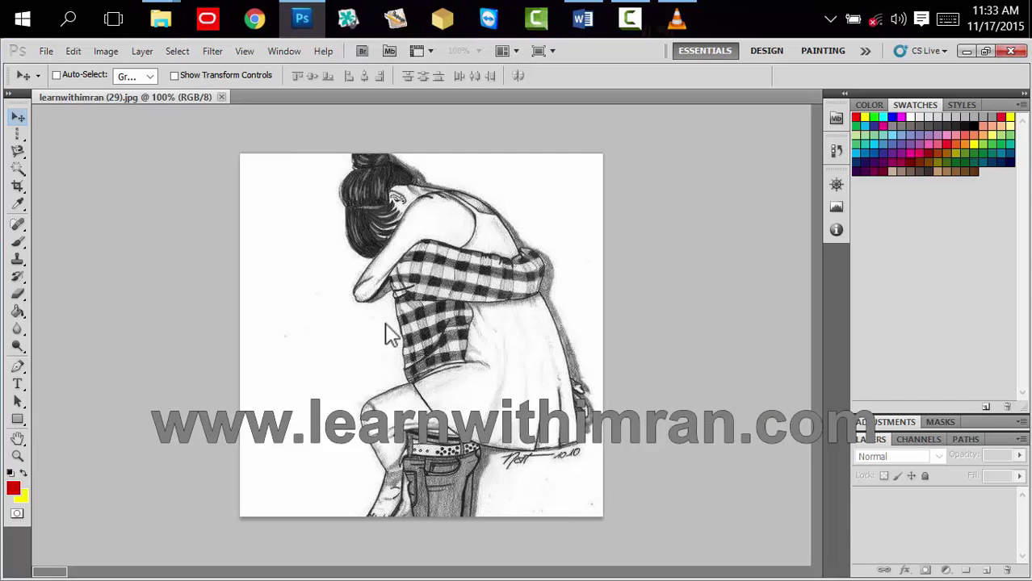
- Switch to the Magic Wand and convert the sketch's Background into Layer 0
{"action": "left_click", "coordinate": [18, 168]}
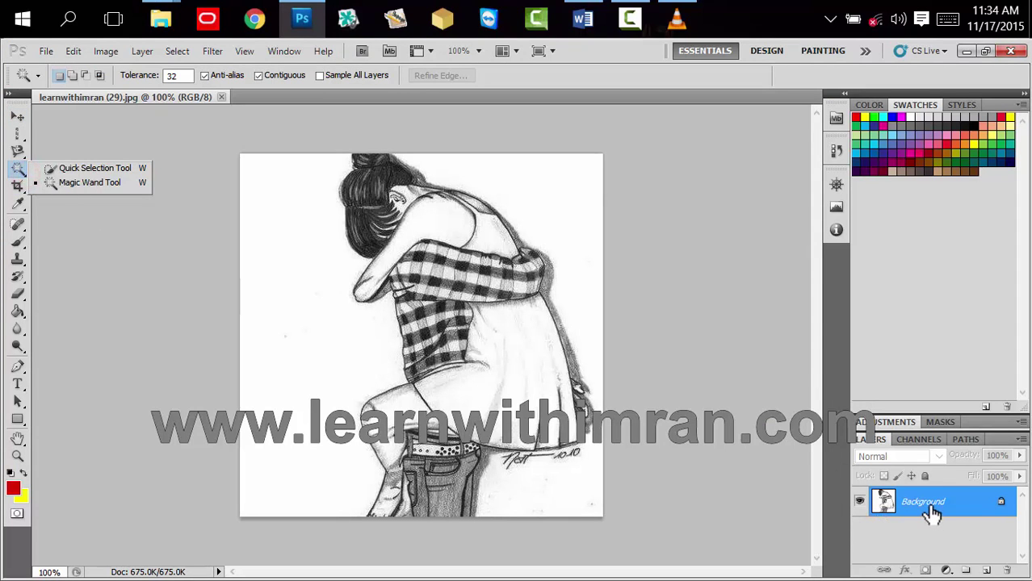
{"action": "double_click", "coordinate": [995, 503]}
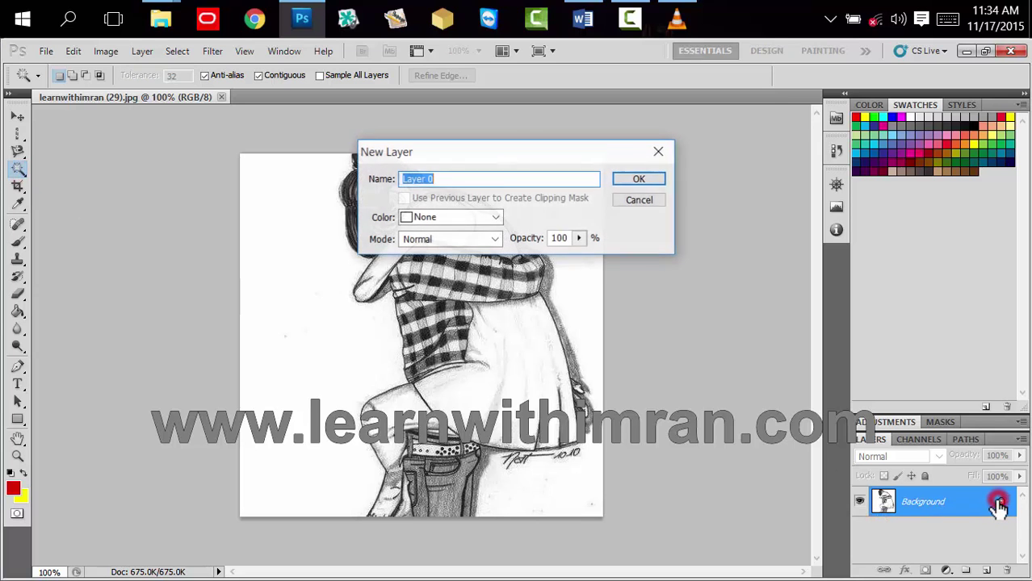
{"action": "left_click", "coordinate": [623, 179]}
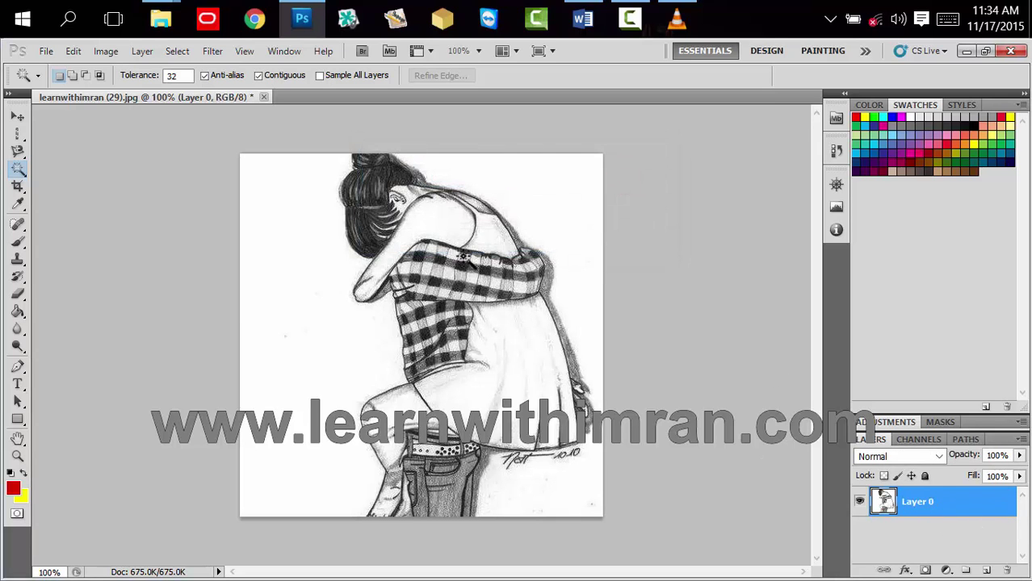
- Delete the white background on both sides of the couple, then deselect
{"action": "left_click", "coordinate": [297, 278]}
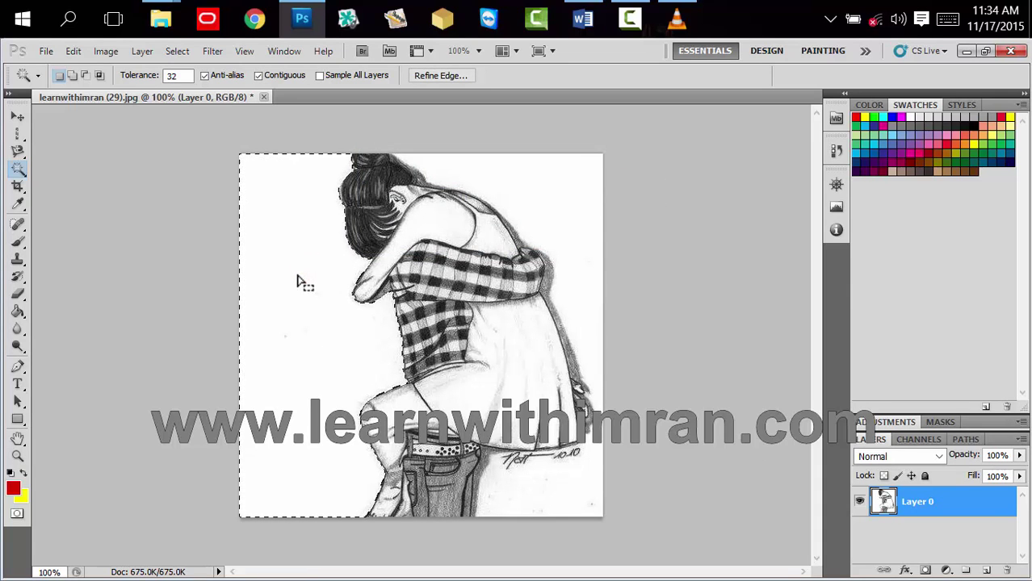
{"action": "key", "text": "Delete"}
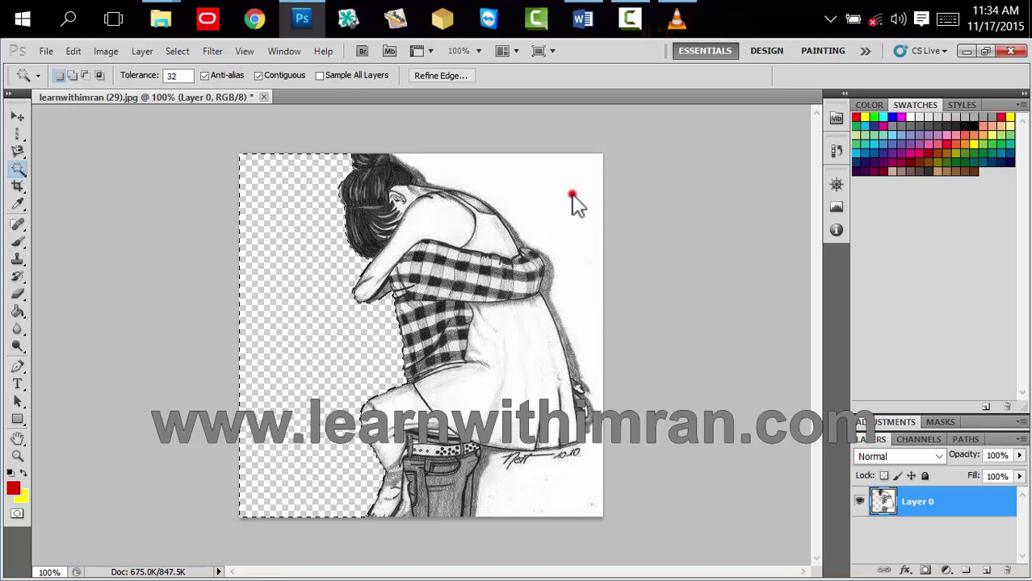
{"action": "left_click", "coordinate": [572, 196]}
{"action": "key", "text": "Delete"}
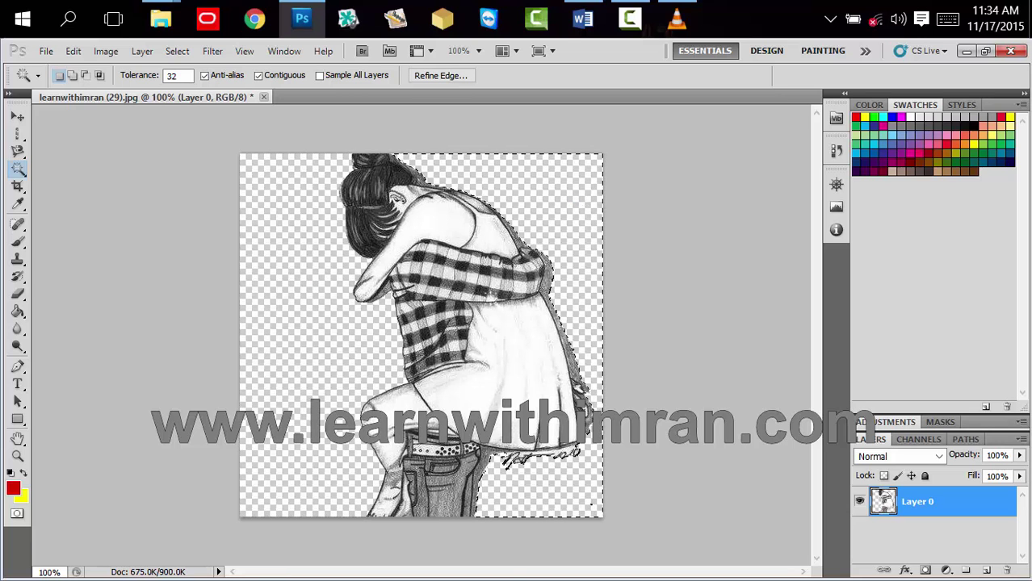
{"action": "key", "text": "ctrl+d"}
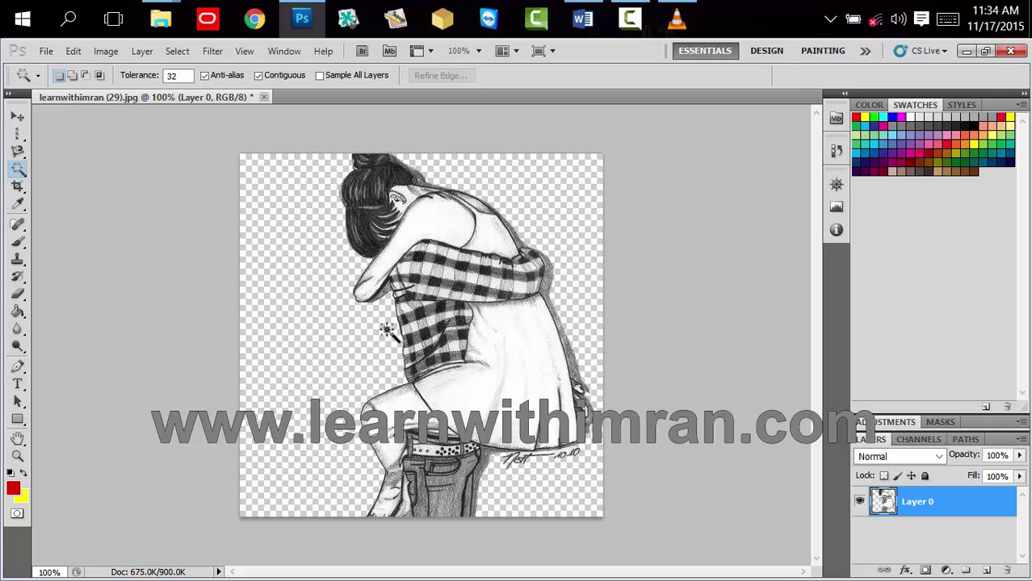
- Move the sketch artwork on the canvas and browse the crop and slice tool choices
{"action": "left_click", "coordinate": [19, 117]}
{"action": "mouse_move", "coordinate": [421, 290]}
{"action": "left_mouse_down"}
{"action": "mouse_move", "coordinate": [439, 292]}
{"action": "mouse_move", "coordinate": [476, 376]}
{"action": "mouse_move", "coordinate": [451, 346]}
{"action": "mouse_move", "coordinate": [468, 346]}
{"action": "left_mouse_up"}
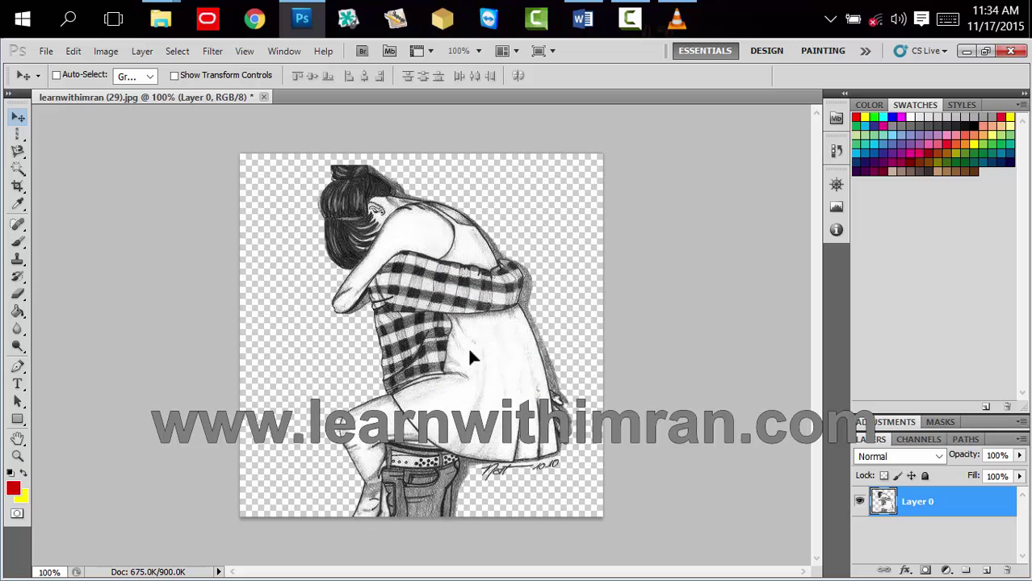
{"action": "left_click", "coordinate": [24, 187]}
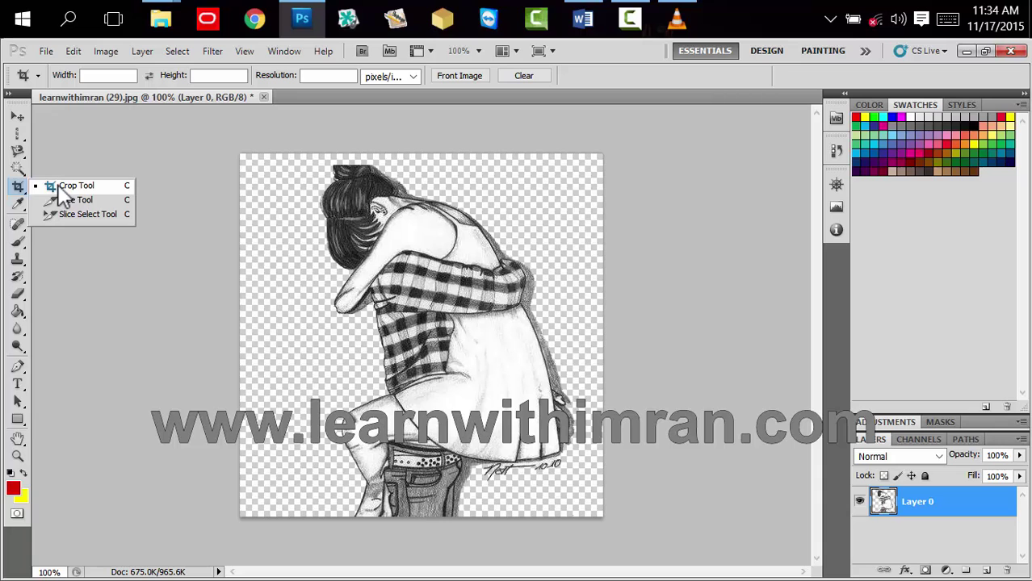
{"action": "left_click", "coordinate": [264, 97]}
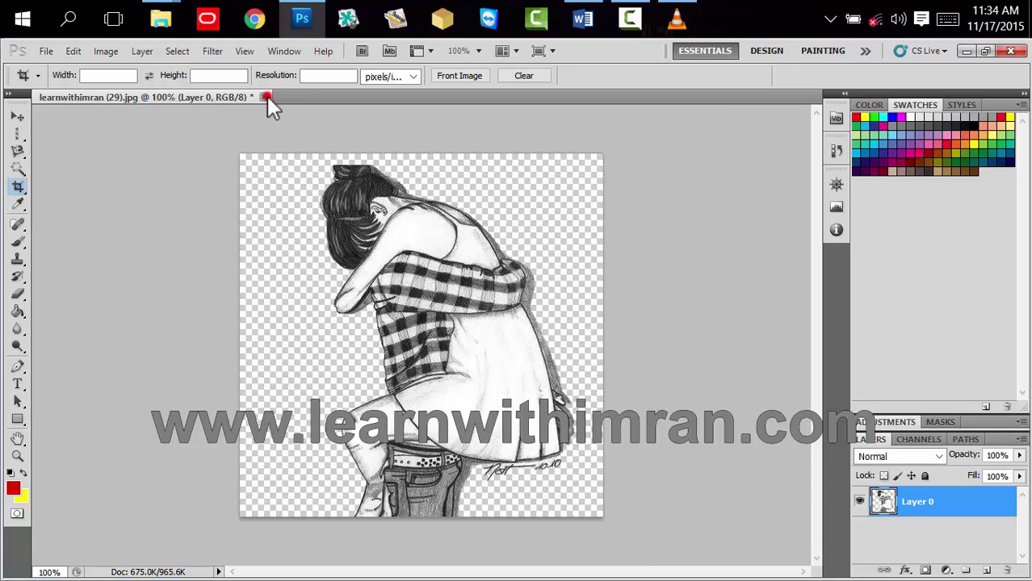
- Close the sketch document without saving its changes
{"action": "left_click", "coordinate": [264, 97]}
{"action": "left_click", "coordinate": [517, 265]}
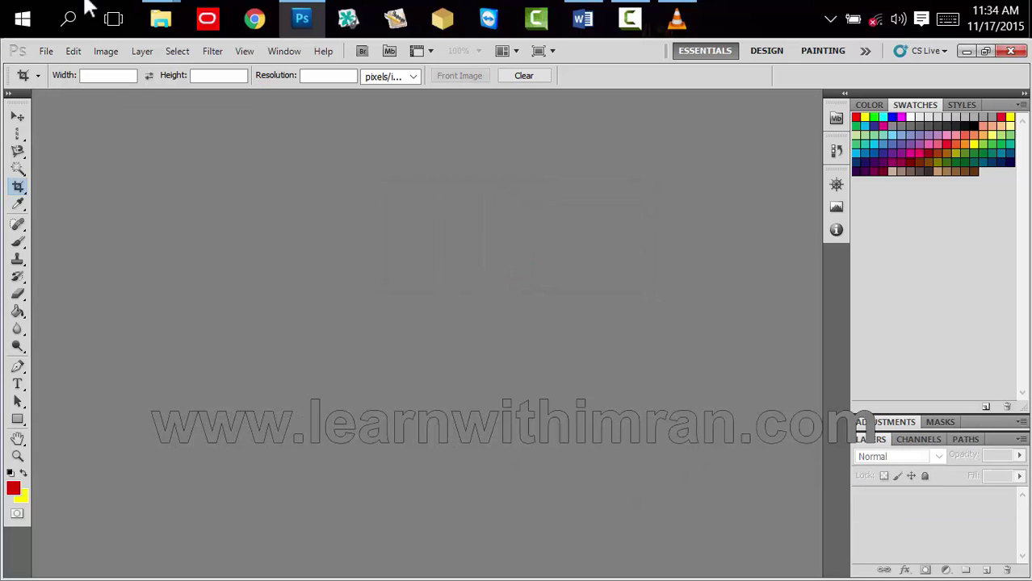
{"action": "left_click", "coordinate": [159, 23]}
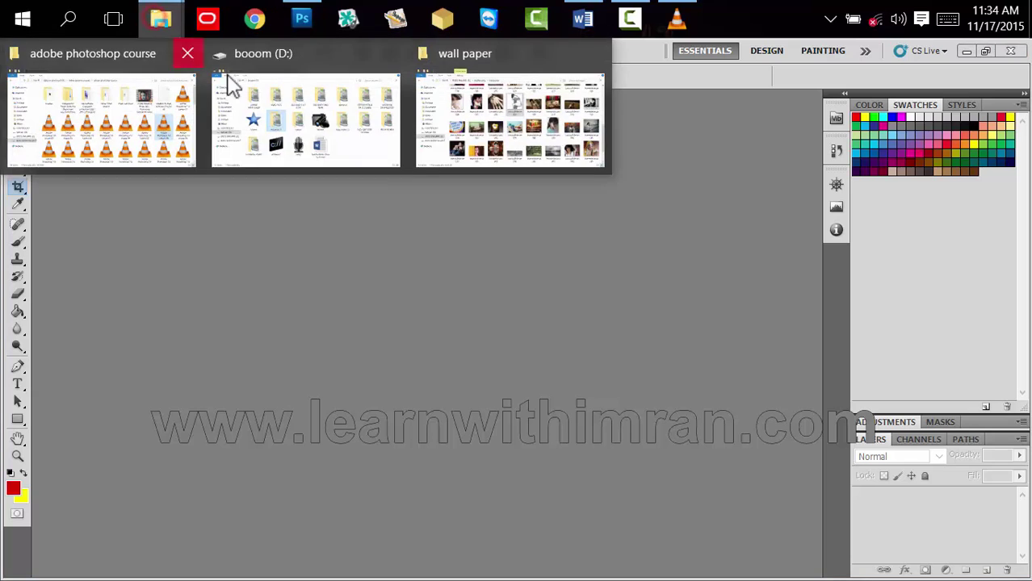
- Drag the wedding couple photo learnwithimran (30) from the wall paper folder toward Photoshop
{"action": "left_click", "coordinate": [436, 136]}
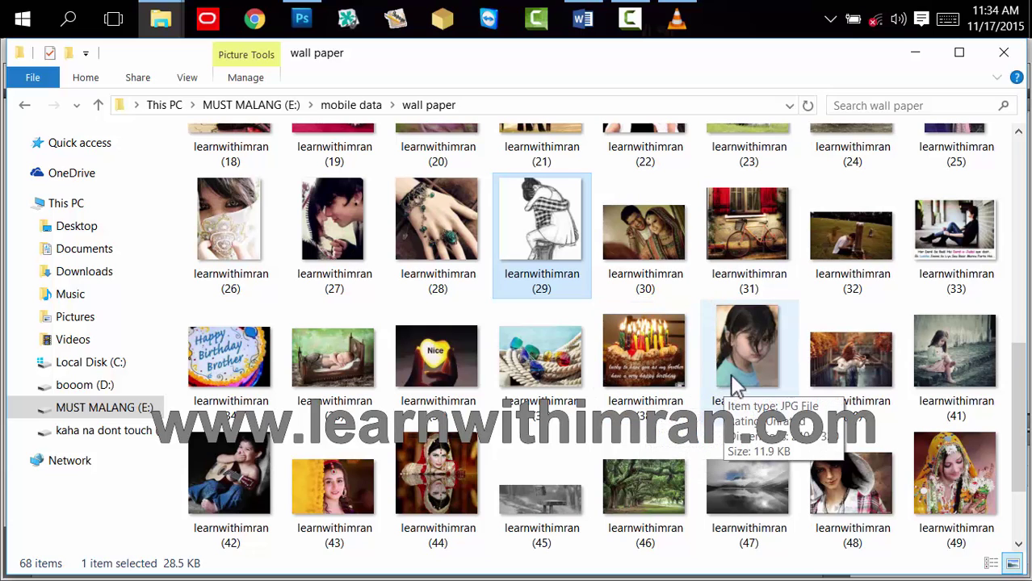
{"action": "left_click_drag", "start_coordinate": [671, 222], "coordinate": [292, 59]}
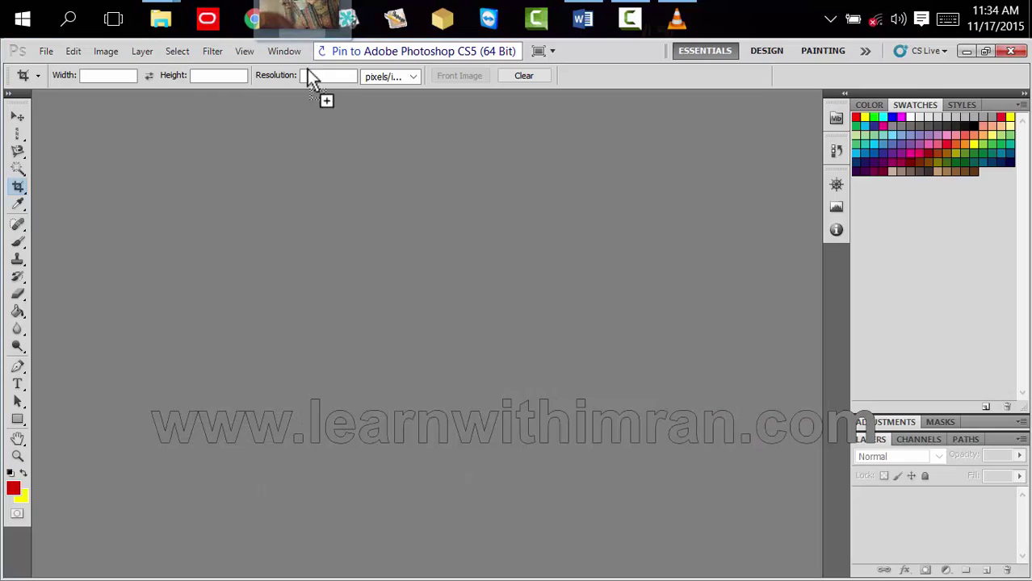
- Open learnwithimran (30).jpg, trial-crop around the couple, then undo the crop
{"action": "left_click_drag", "start_coordinate": [292, 58], "coordinate": [393, 377]}
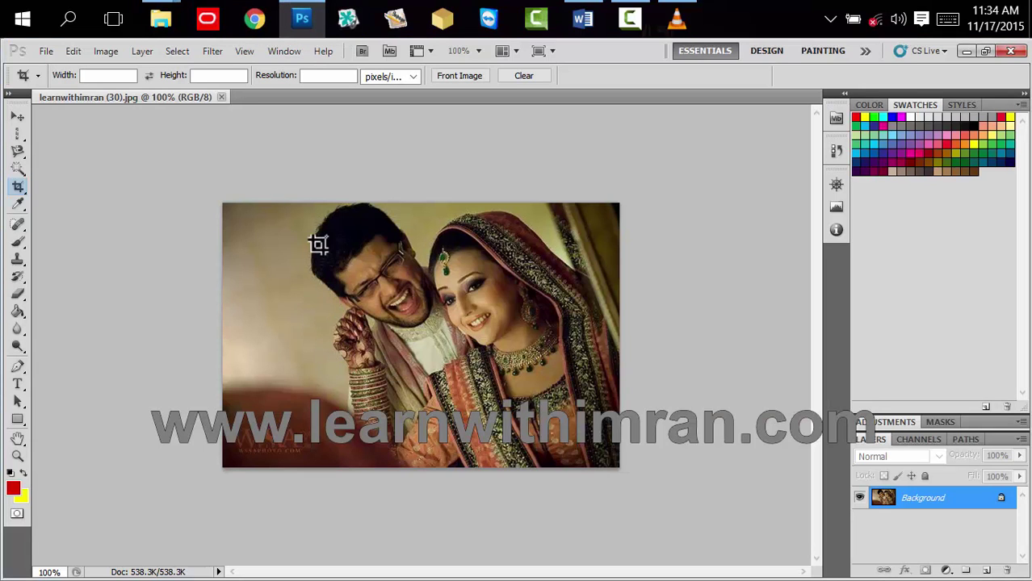
{"action": "mouse_move", "coordinate": [308, 209]}
{"action": "left_mouse_down"}
{"action": "mouse_move", "coordinate": [341, 257]}
{"action": "mouse_move", "coordinate": [598, 442]}
{"action": "left_mouse_up"}
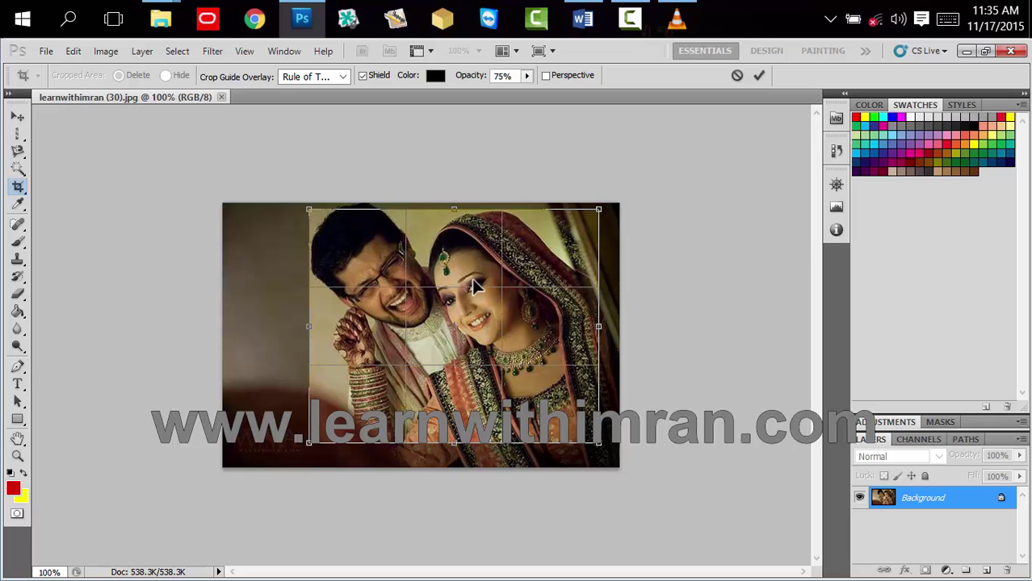
{"action": "left_click_drag", "start_coordinate": [453, 205], "coordinate": [458, 203]}
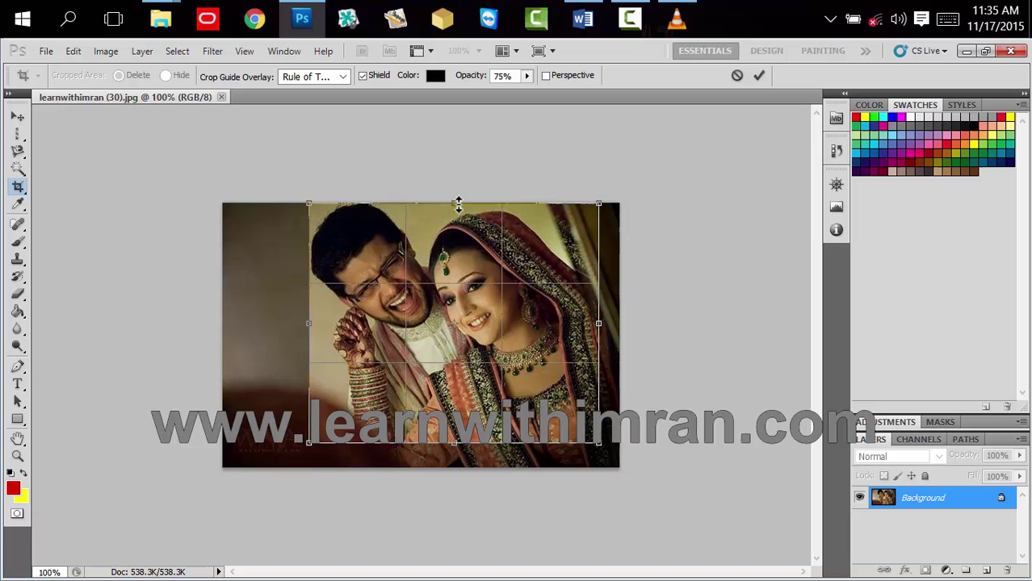
{"action": "left_click", "coordinate": [759, 75]}
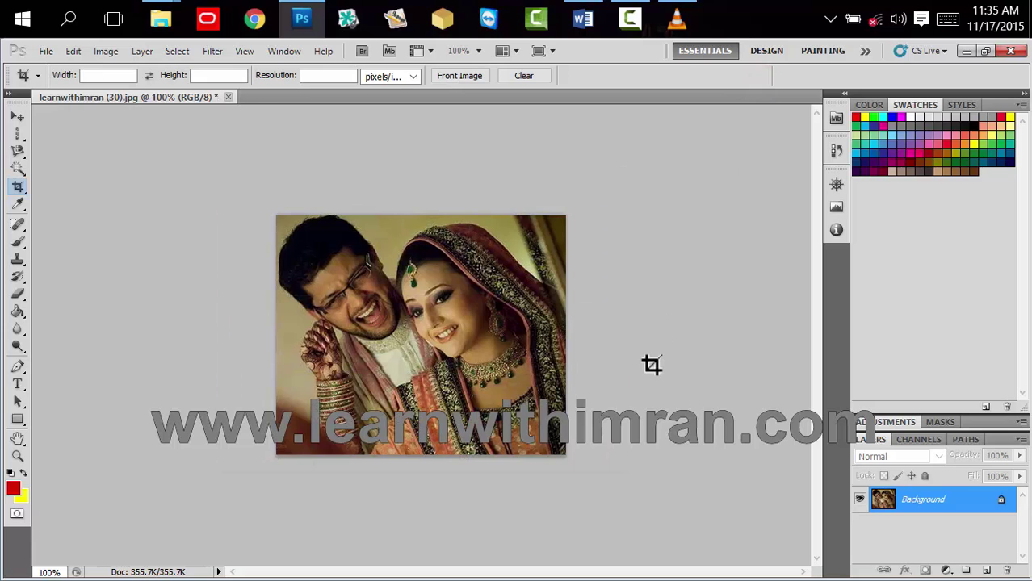
{"action": "key", "text": "ctrl+z"}
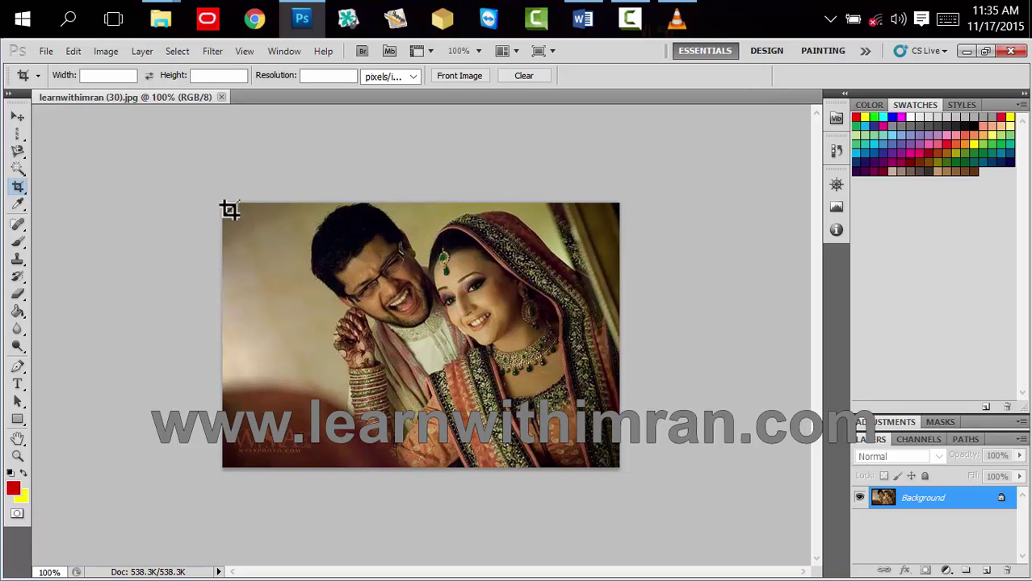
- Outline a crop box over the photo with a Grid guide overlay, trimming the left edge
{"action": "left_click_drag", "start_coordinate": [288, 208], "coordinate": [618, 466]}
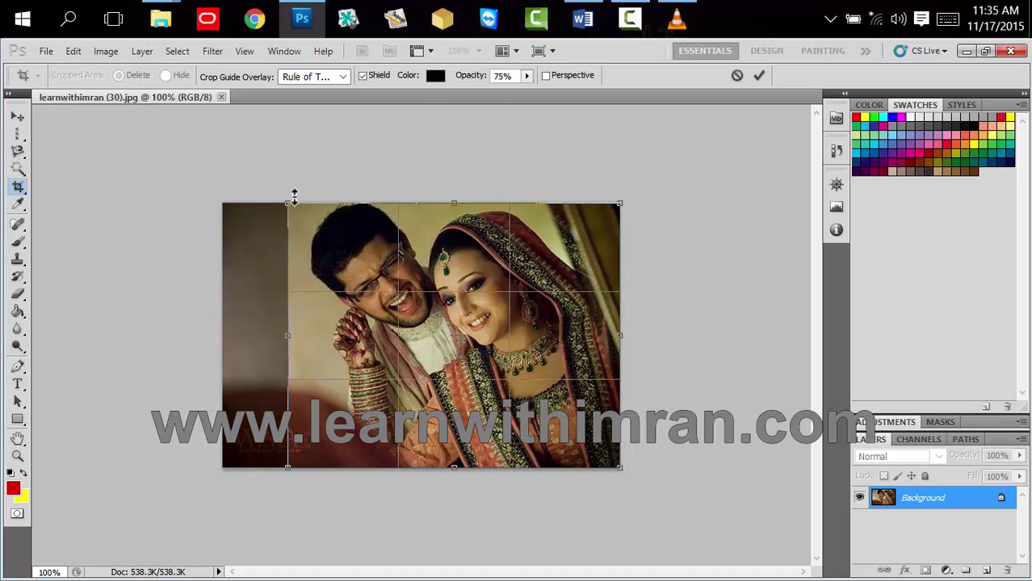
{"action": "left_click", "coordinate": [167, 75]}
{"action": "left_click", "coordinate": [344, 75]}
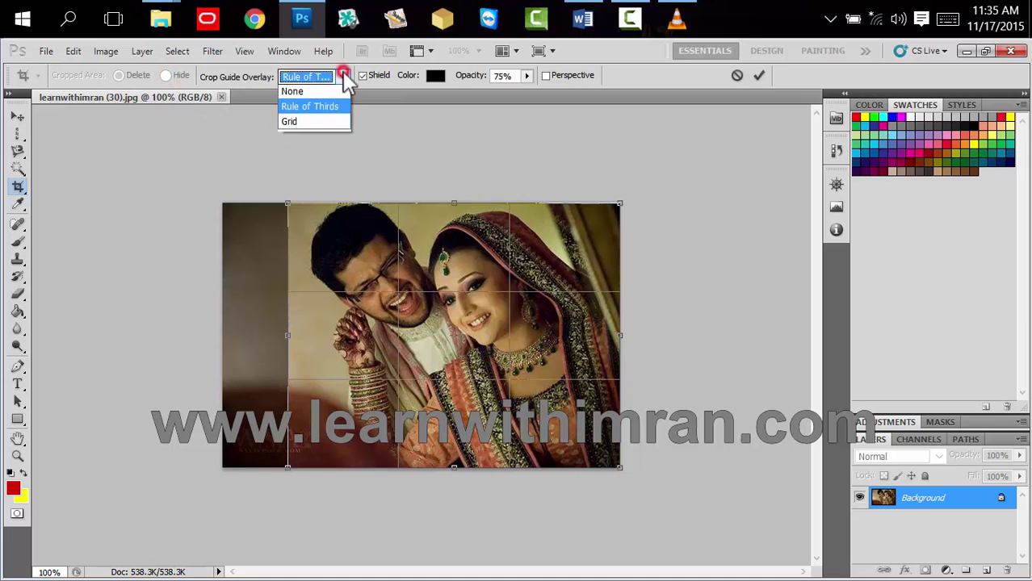
{"action": "left_click", "coordinate": [338, 124]}
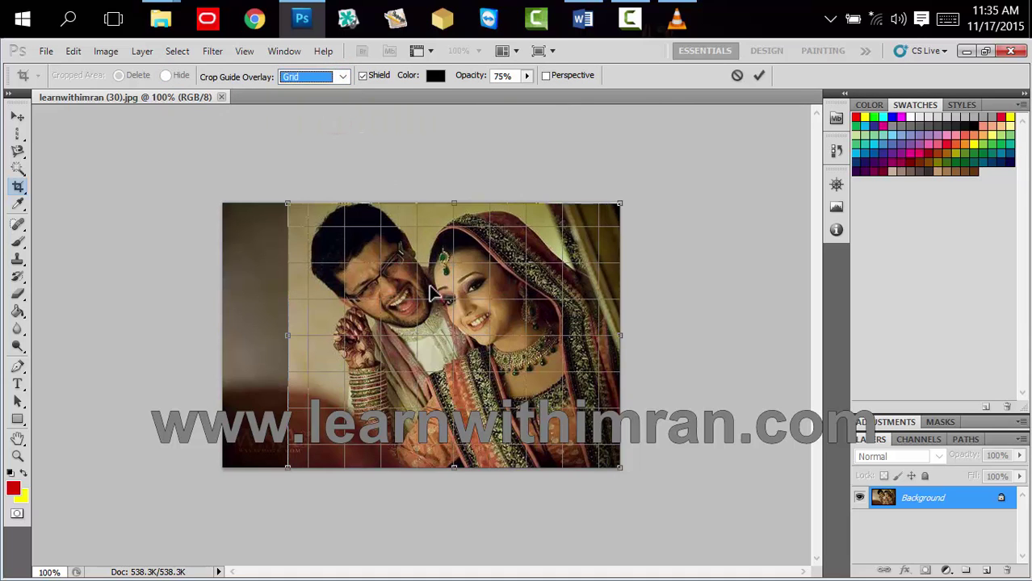
{"action": "left_click_drag", "start_coordinate": [289, 338], "coordinate": [307, 331]}
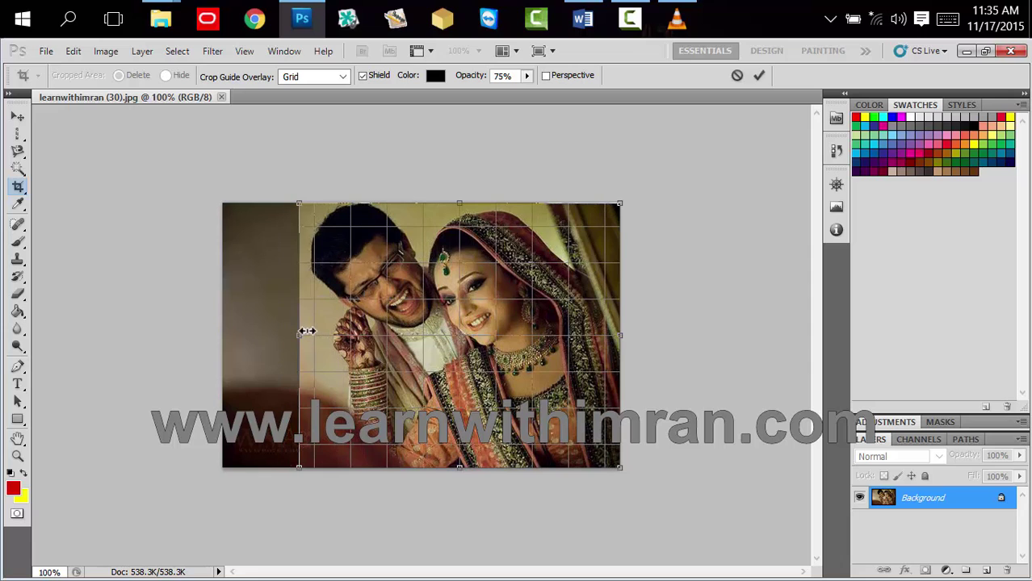
- Switch the crop guide to Rule of Thirds, then None, and shrink the box to the lower right
{"action": "left_click", "coordinate": [346, 76]}
{"action": "left_click", "coordinate": [340, 105]}
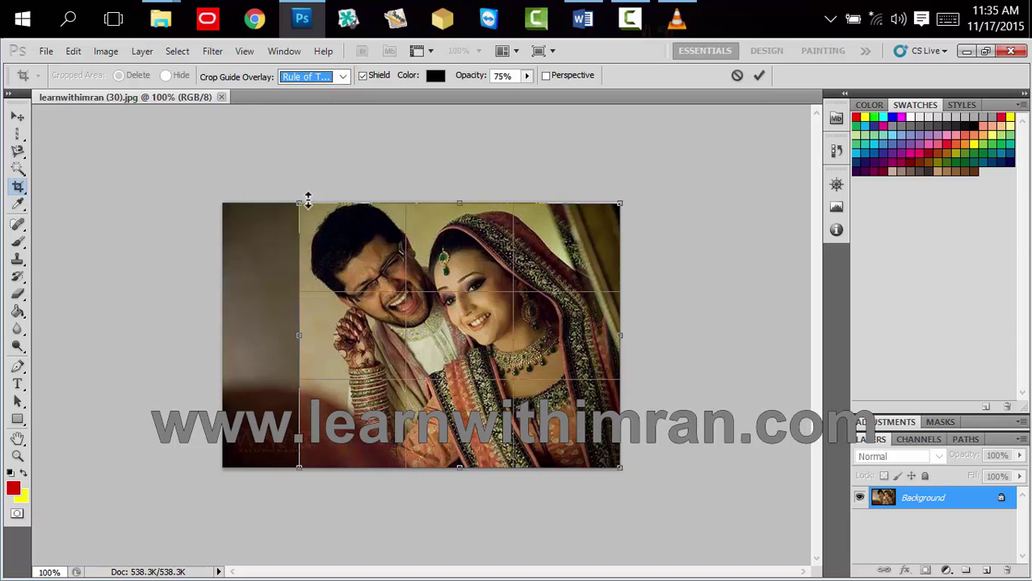
{"action": "left_click_drag", "start_coordinate": [293, 196], "coordinate": [285, 193]}
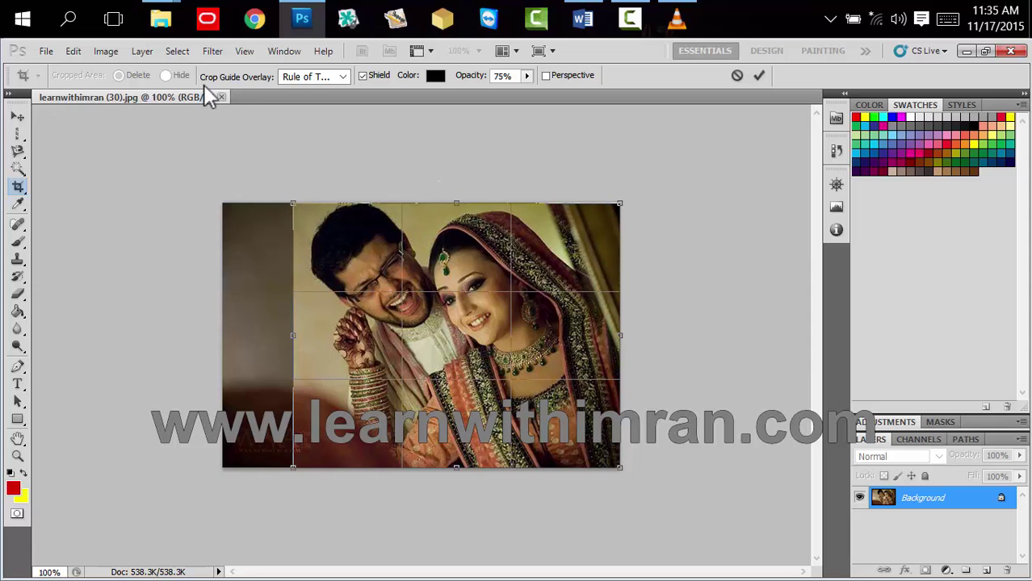
{"action": "left_click", "coordinate": [346, 78]}
{"action": "left_click", "coordinate": [328, 95]}
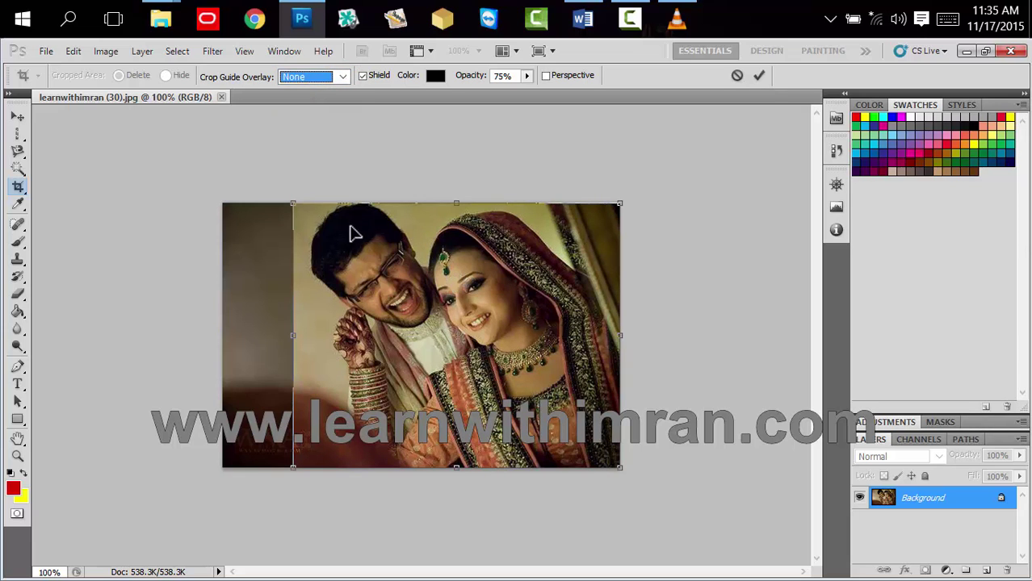
{"action": "left_click_drag", "start_coordinate": [288, 201], "coordinate": [315, 202]}
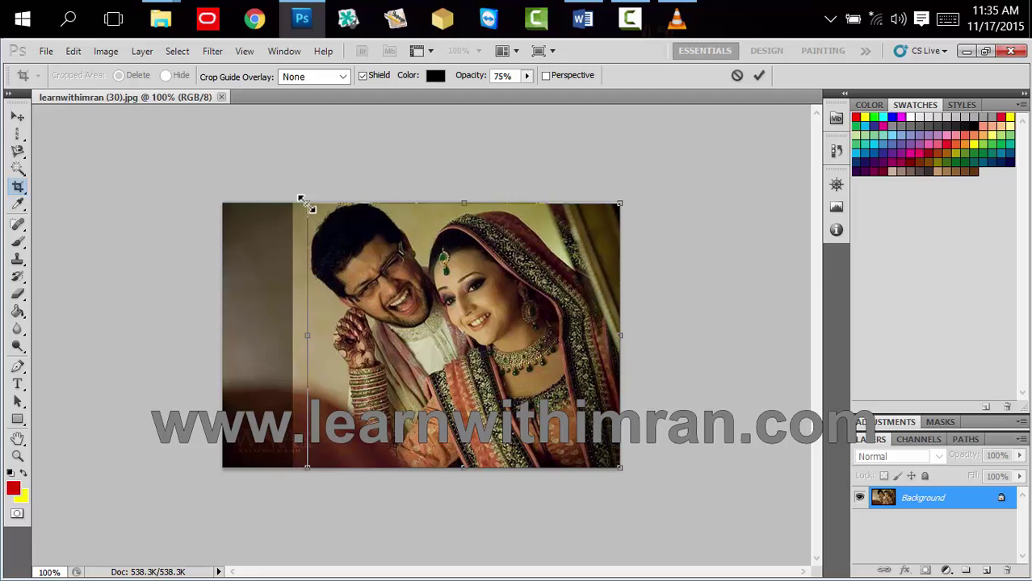
{"action": "mouse_move", "coordinate": [316, 205]}
{"action": "left_mouse_down"}
{"action": "mouse_move", "coordinate": [417, 248]}
{"action": "mouse_move", "coordinate": [426, 293]}
{"action": "mouse_move", "coordinate": [381, 298]}
{"action": "mouse_move", "coordinate": [461, 363]}
{"action": "mouse_move", "coordinate": [408, 313]}
{"action": "left_mouse_up"}
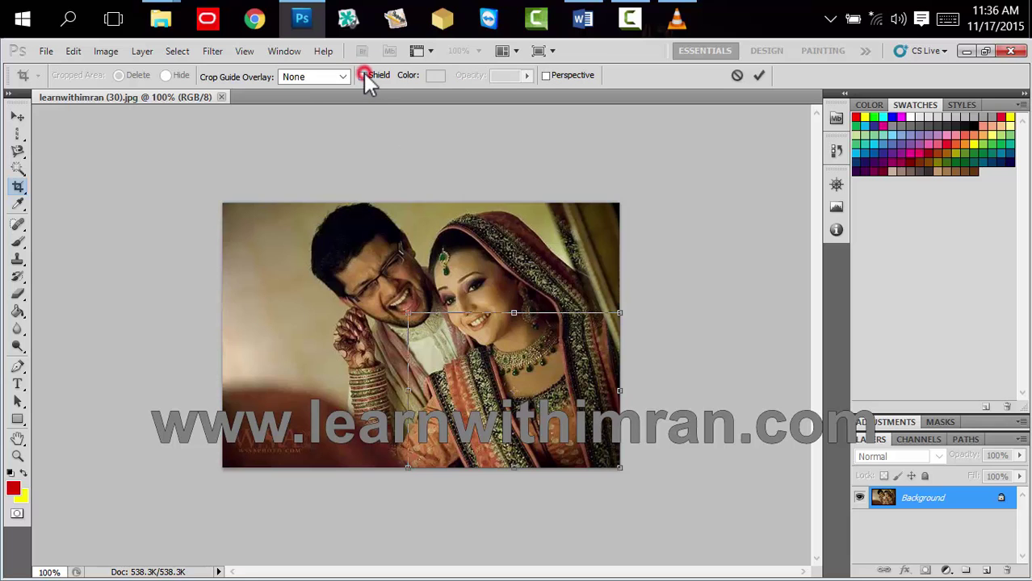
- Turn the crop shield off and back on, keeping black as its colour
{"action": "left_click", "coordinate": [364, 75]}
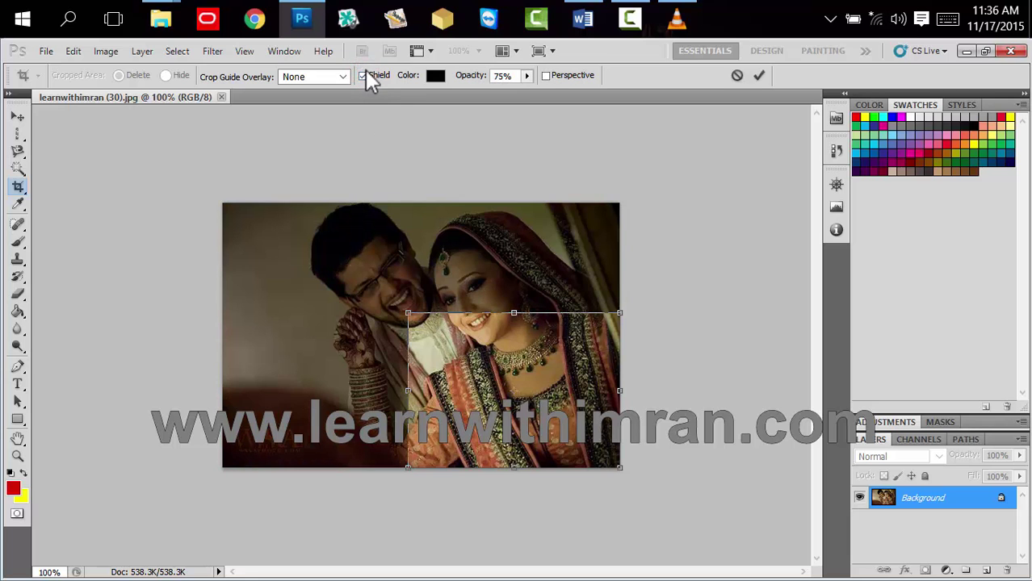
{"action": "left_click", "coordinate": [364, 71]}
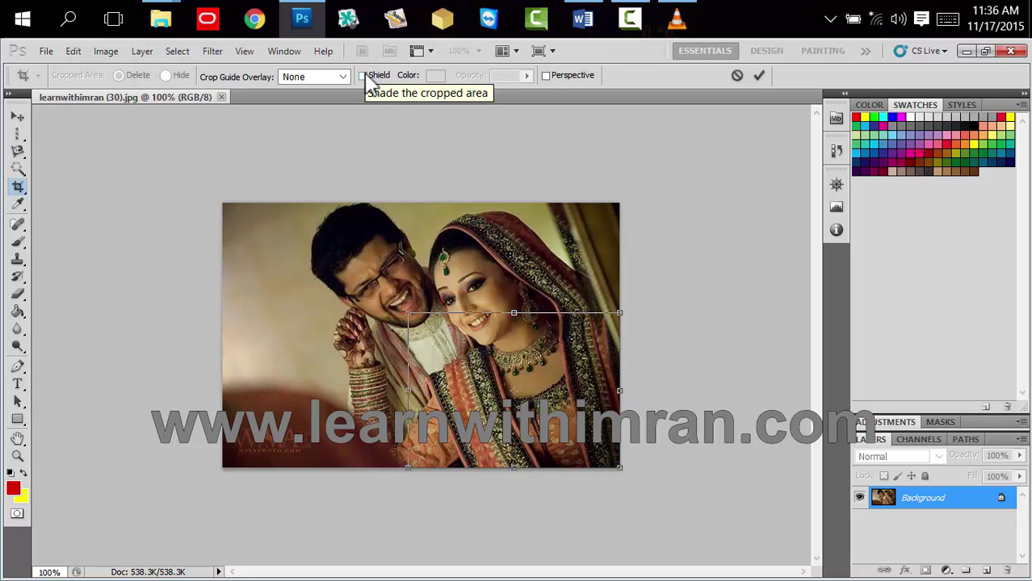
{"action": "left_click", "coordinate": [363, 75]}
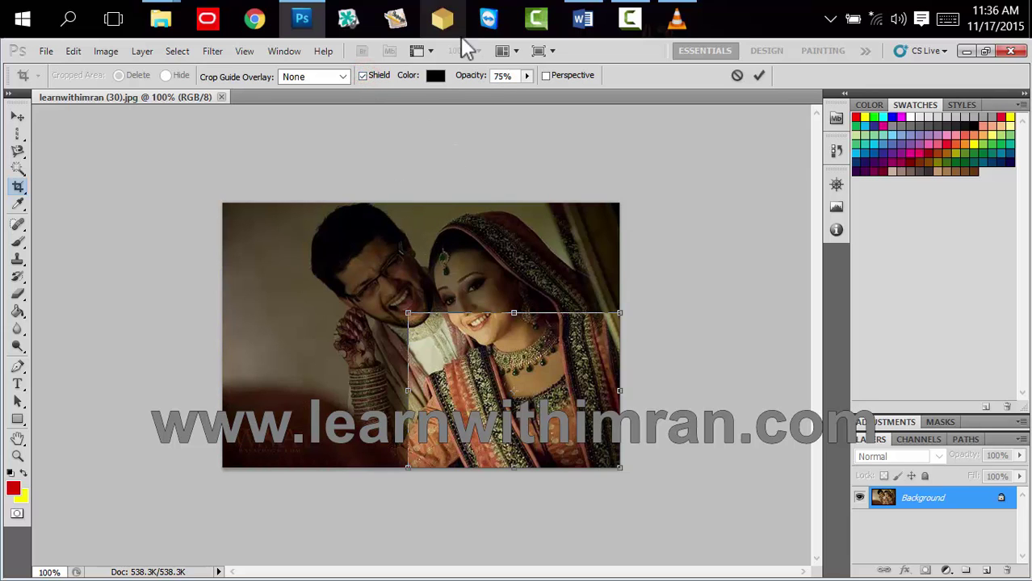
{"action": "left_click", "coordinate": [436, 75]}
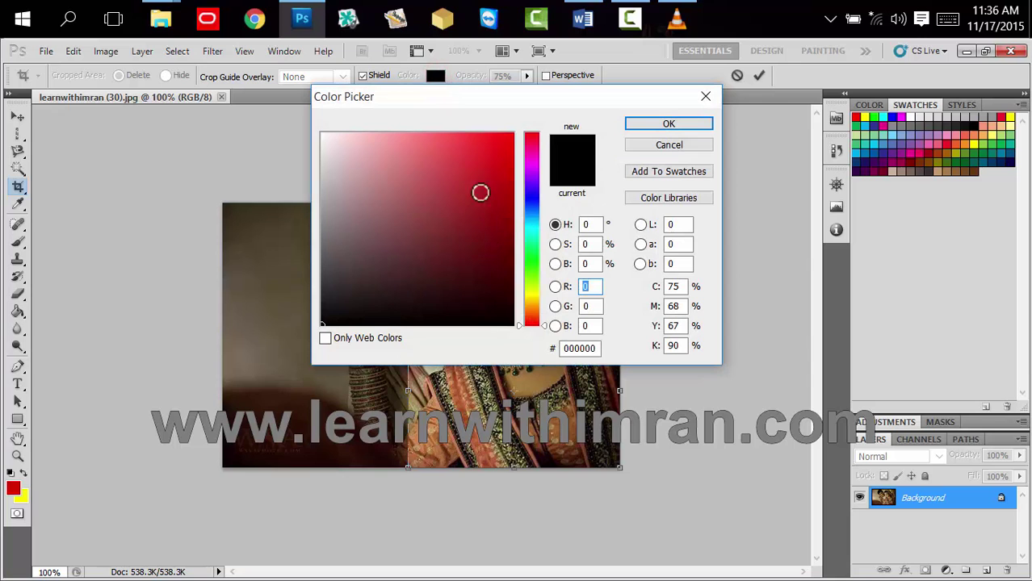
{"action": "left_click", "coordinate": [670, 122]}
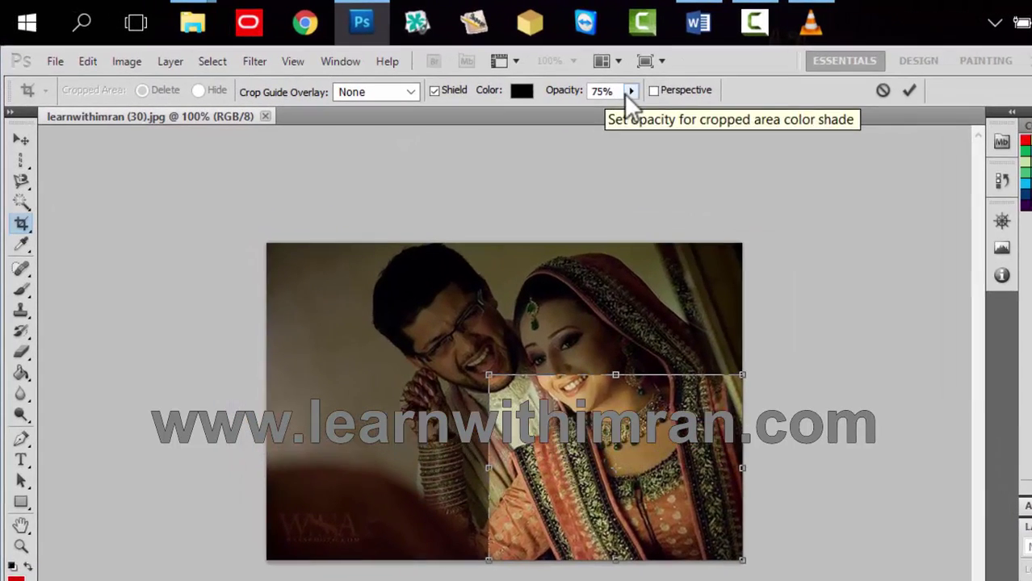
- Set the shield opacity to 76% and commit the crop to the necklace area
{"action": "left_click", "coordinate": [526, 75]}
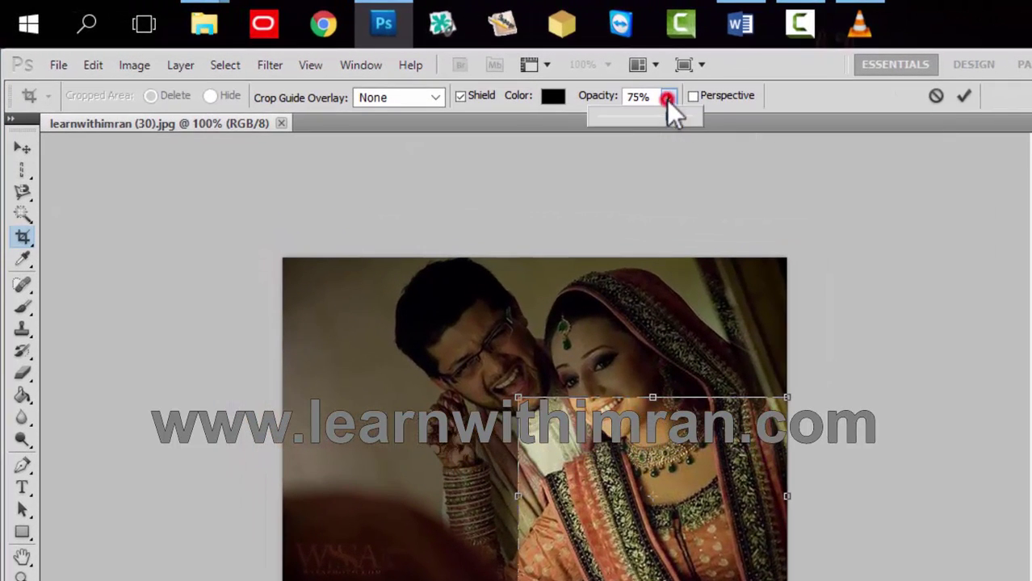
{"action": "mouse_move", "coordinate": [667, 113]}
{"action": "left_mouse_down"}
{"action": "mouse_move", "coordinate": [699, 120]}
{"action": "mouse_move", "coordinate": [639, 116]}
{"action": "mouse_move", "coordinate": [668, 111]}
{"action": "left_mouse_up"}
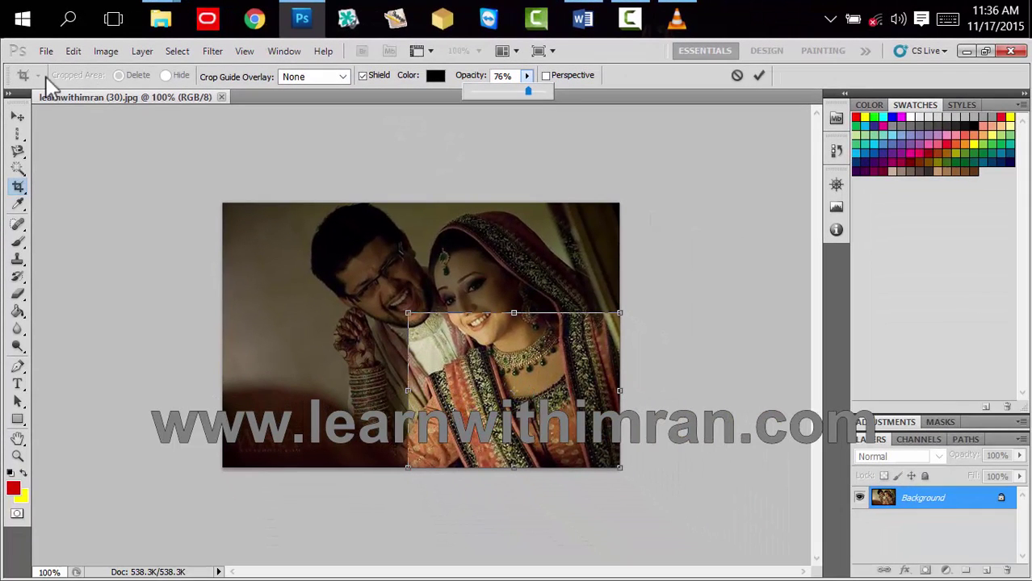
{"action": "left_click", "coordinate": [18, 187]}
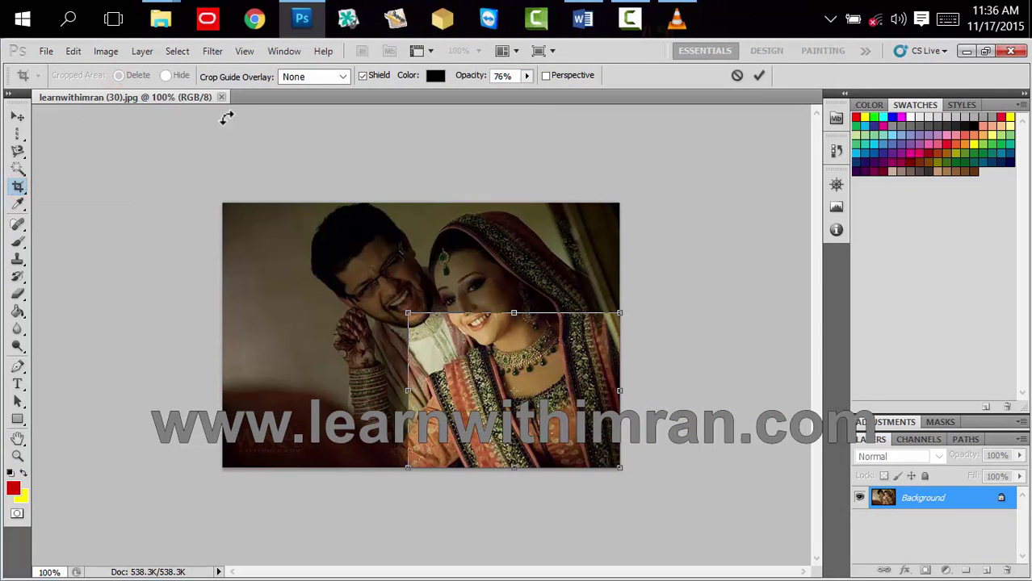
{"action": "left_click", "coordinate": [759, 75]}
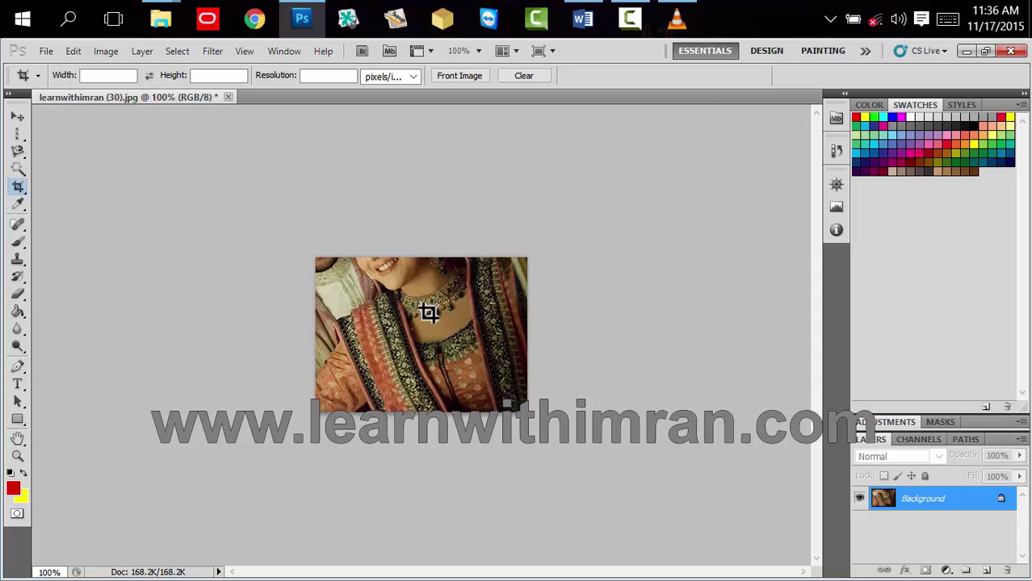
- Undo the crop, outline a new crop box around the couple, then cancel it
{"action": "key", "text": "ctrl+z"}
{"action": "mouse_move", "coordinate": [305, 215]}
{"action": "left_mouse_down"}
{"action": "mouse_move", "coordinate": [395, 381]}
{"action": "mouse_move", "coordinate": [566, 430]}
{"action": "left_mouse_up"}
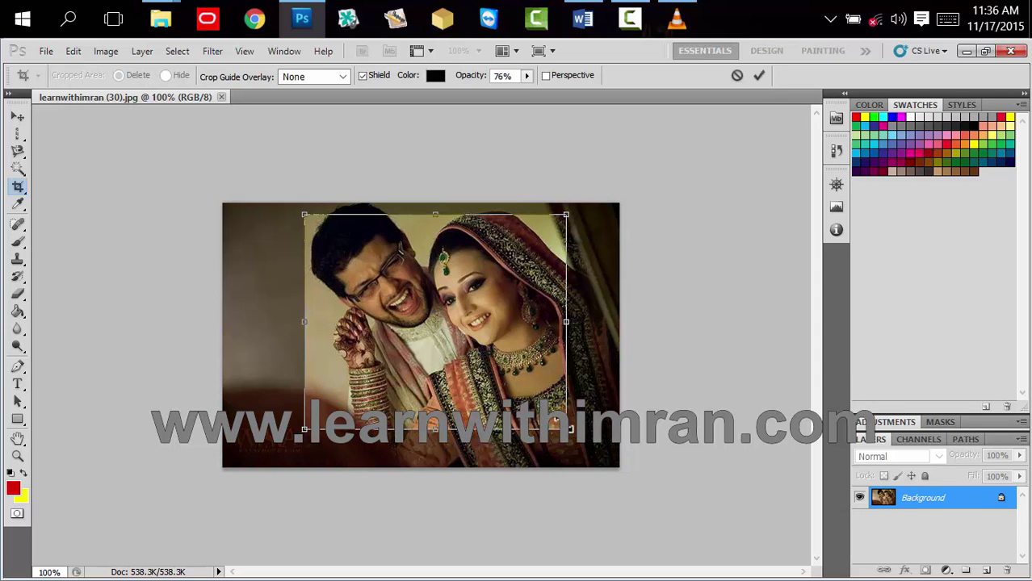
{"action": "left_click_drag", "start_coordinate": [428, 211], "coordinate": [428, 205]}
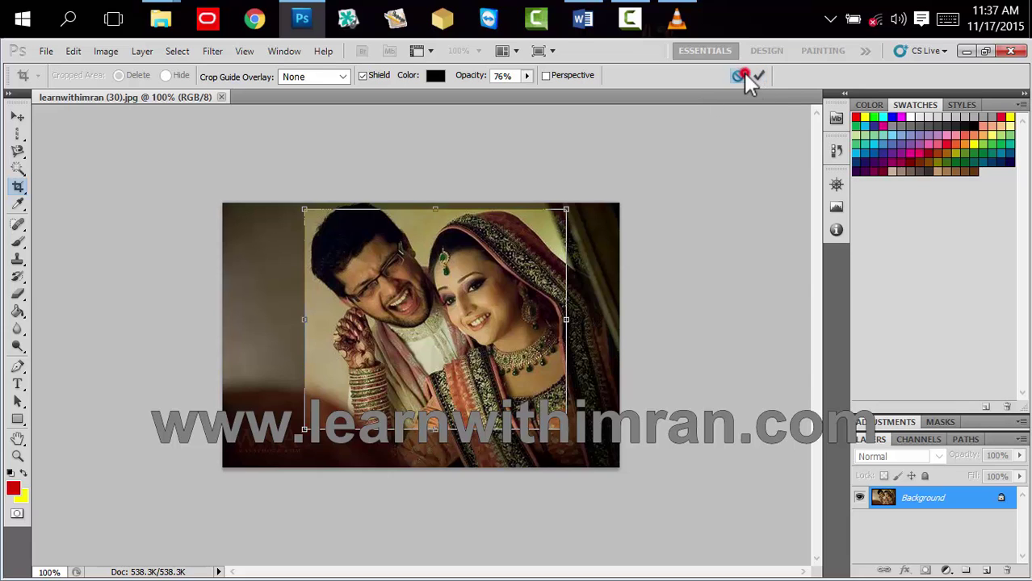
{"action": "left_click", "coordinate": [737, 75]}
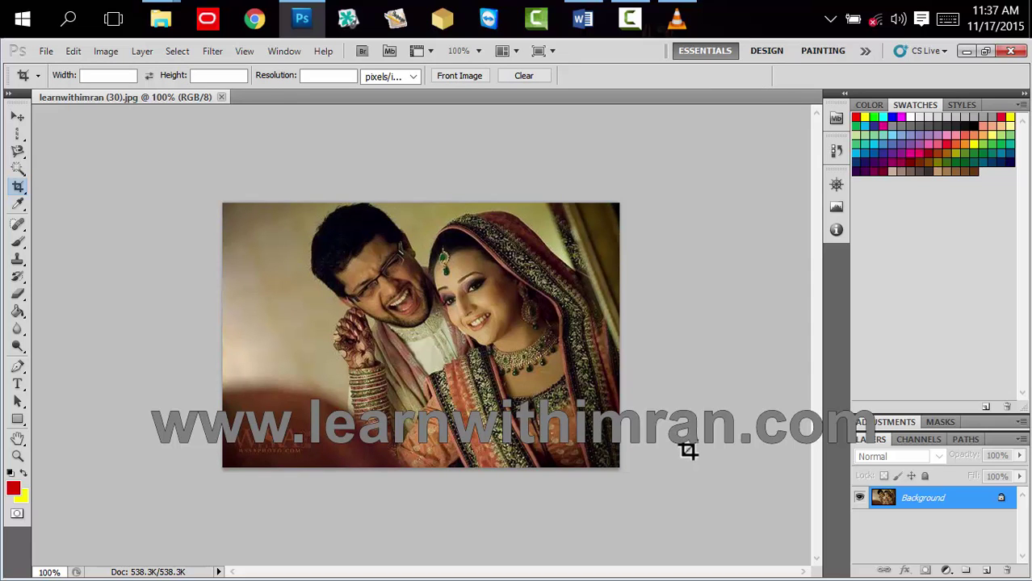
- With the Slice Tool, draw slice 01 spanning the entire wedding photo
{"action": "left_click", "coordinate": [21, 185]}
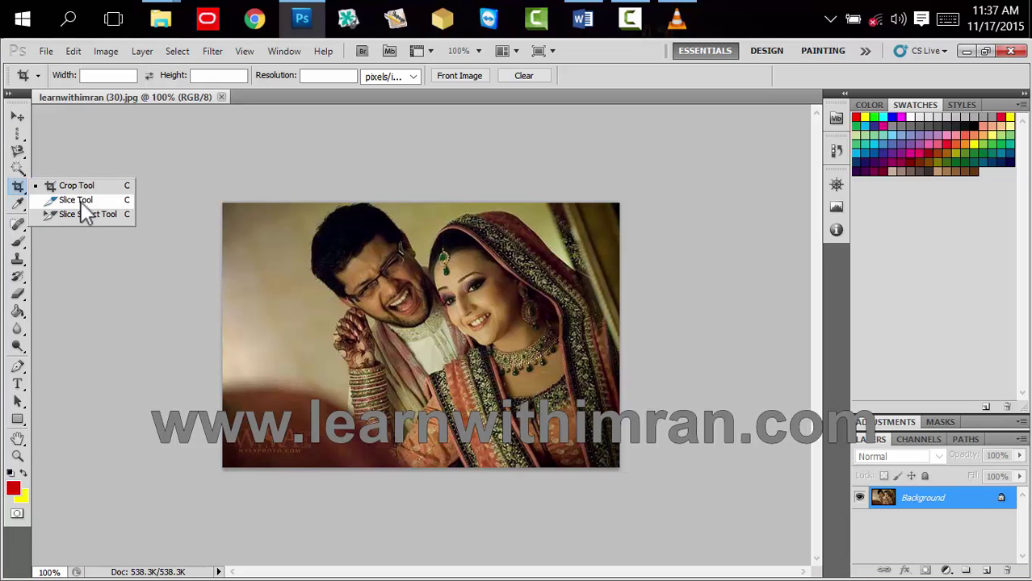
{"action": "left_click", "coordinate": [81, 200]}
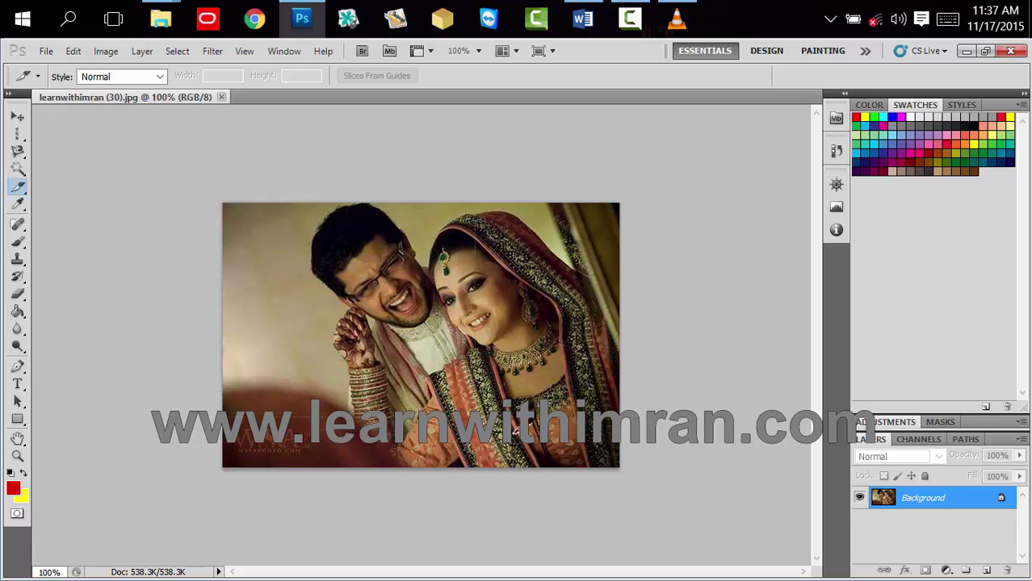
{"action": "left_click_drag", "start_coordinate": [328, 343], "coordinate": [621, 466]}
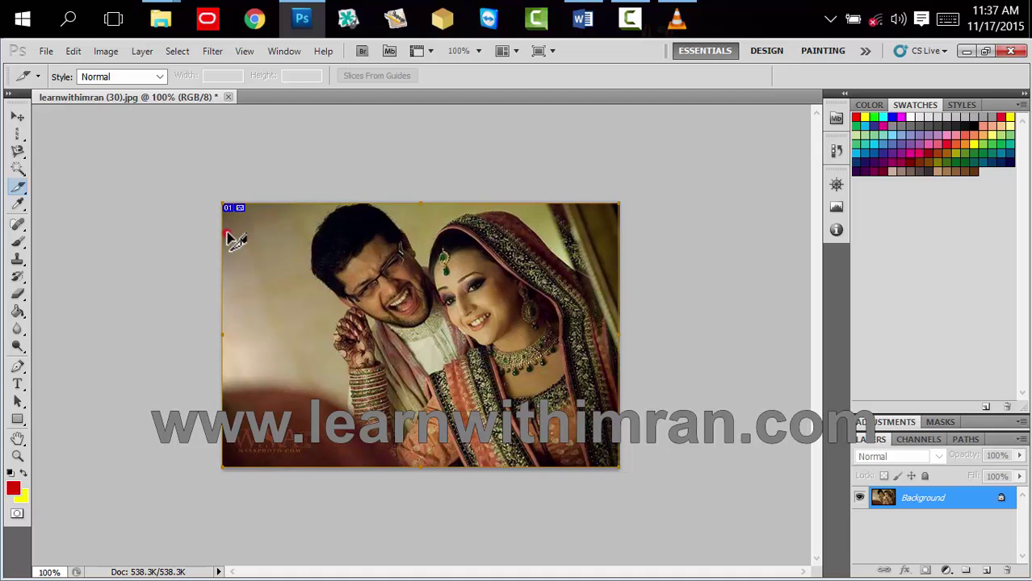
{"action": "left_click_drag", "start_coordinate": [227, 235], "coordinate": [275, 246]}
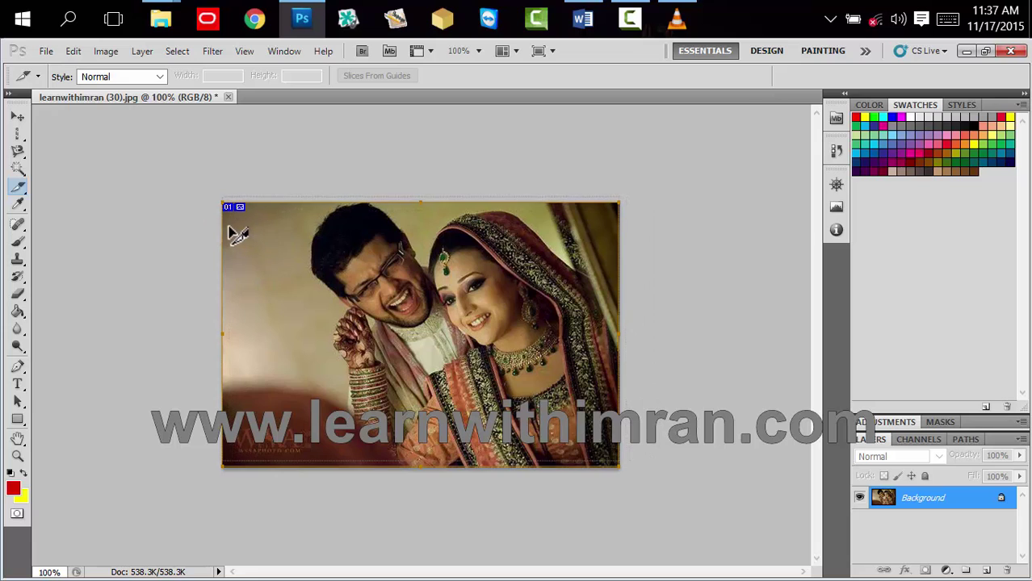
{"action": "mouse_move", "coordinate": [345, 208]}
{"action": "left_mouse_down"}
{"action": "mouse_move", "coordinate": [327, 263]}
{"action": "mouse_move", "coordinate": [347, 219]}
{"action": "left_mouse_up"}
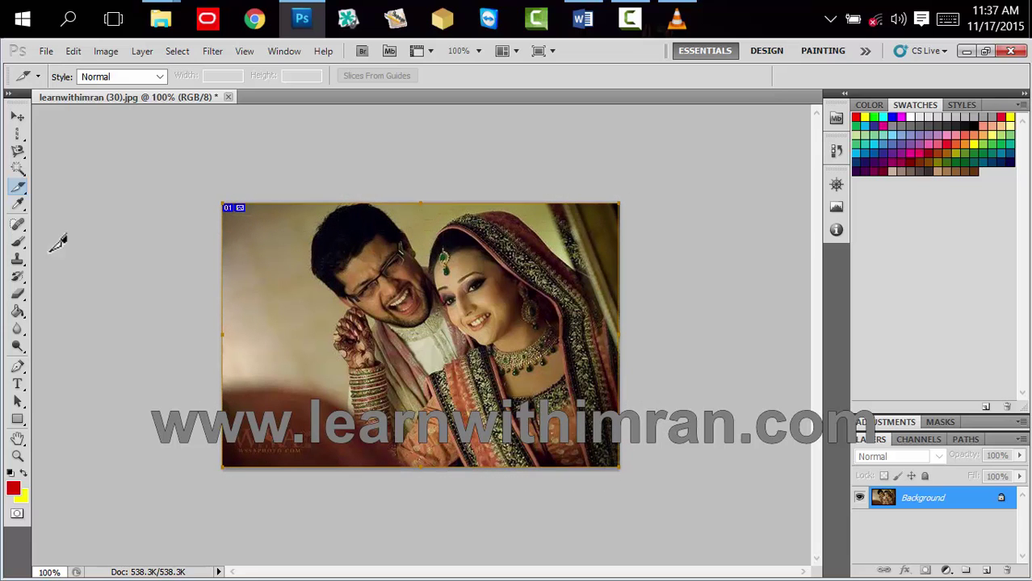
{"action": "right_click", "coordinate": [17, 185]}
{"action": "left_click", "coordinate": [53, 213]}
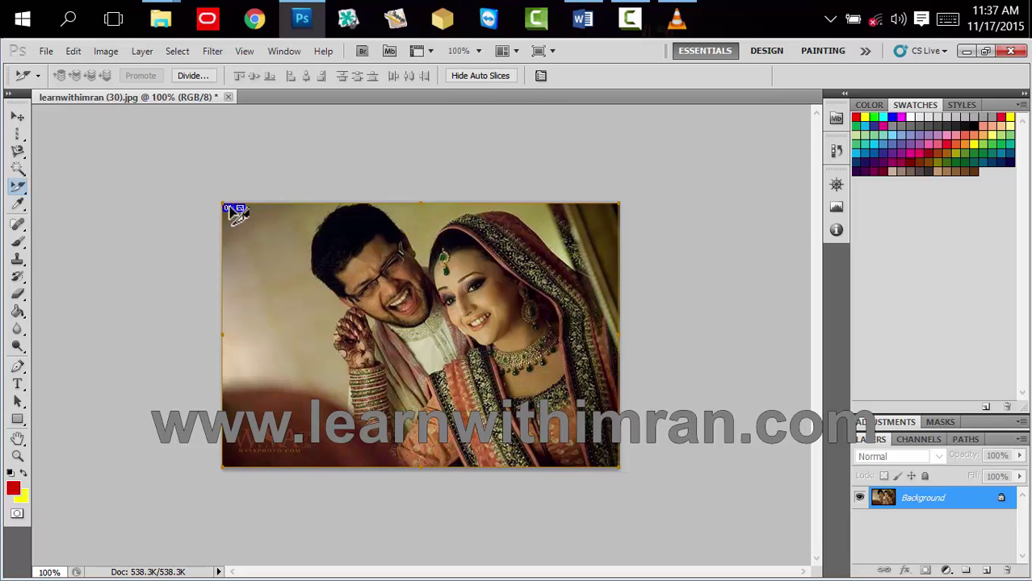
{"action": "left_click_drag", "start_coordinate": [235, 211], "coordinate": [233, 212]}
{"action": "right_click", "coordinate": [284, 239]}
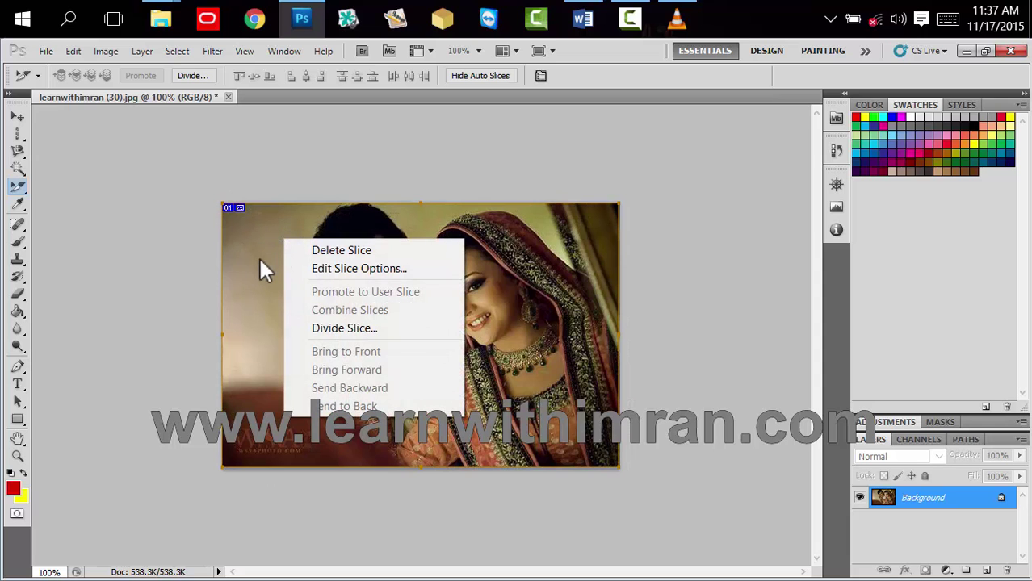
{"action": "left_click", "coordinate": [307, 269]}
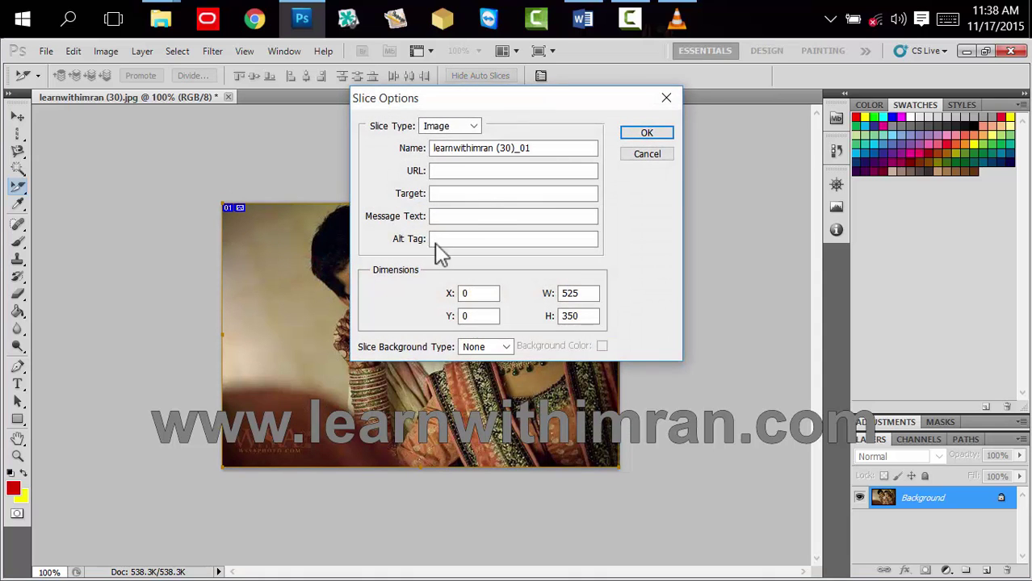
{"action": "left_click", "coordinate": [646, 134]}
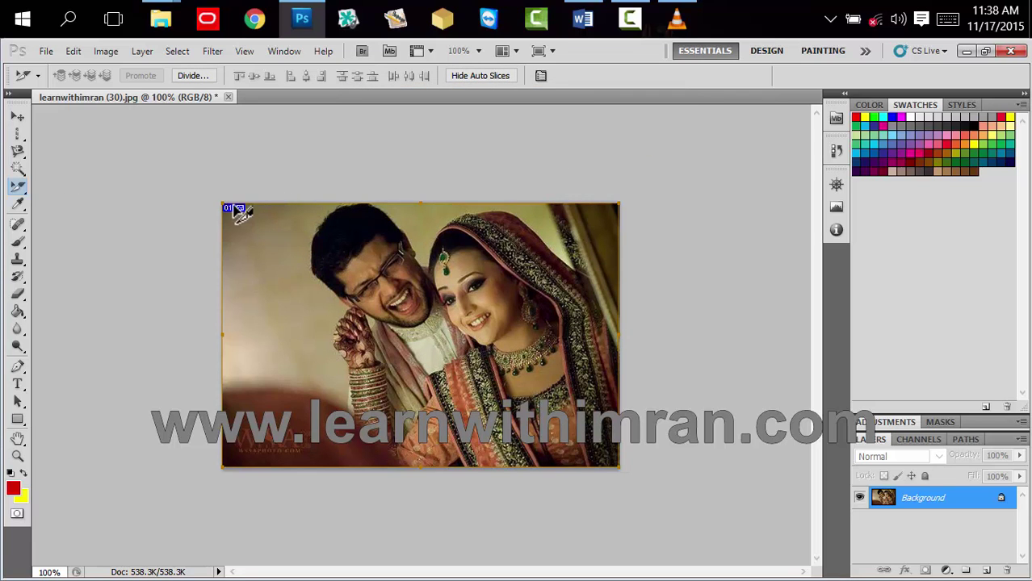
{"action": "left_click", "coordinate": [238, 201]}
{"action": "mouse_move", "coordinate": [289, 221]}
{"action": "left_mouse_down"}
{"action": "mouse_move", "coordinate": [292, 266]}
{"action": "mouse_move", "coordinate": [295, 229]}
{"action": "left_mouse_up"}
- Divide the slice horizontally into 3 evenly spaced rows
{"action": "left_click", "coordinate": [204, 75]}
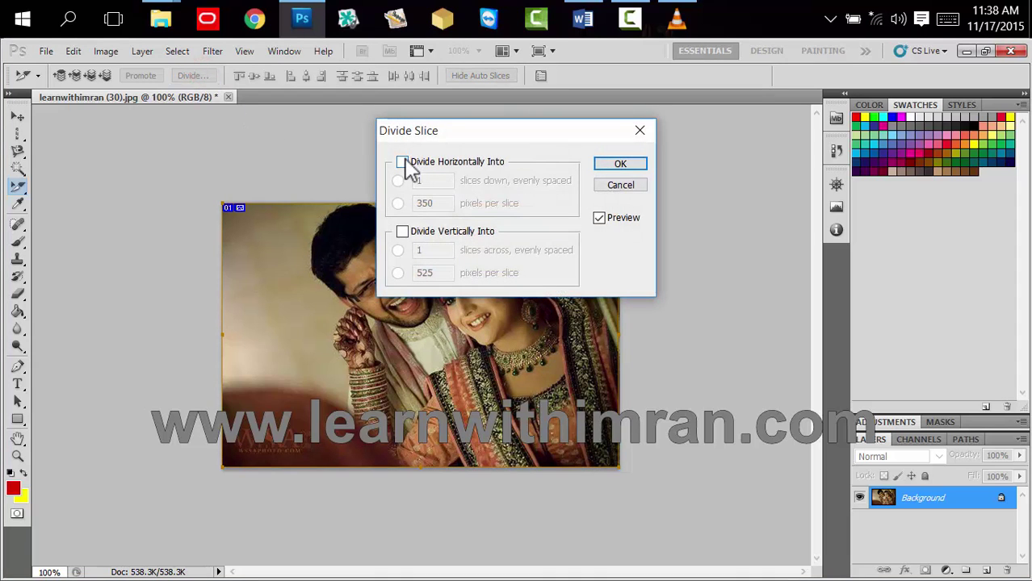
{"action": "left_click_drag", "start_coordinate": [457, 137], "coordinate": [345, 143]}
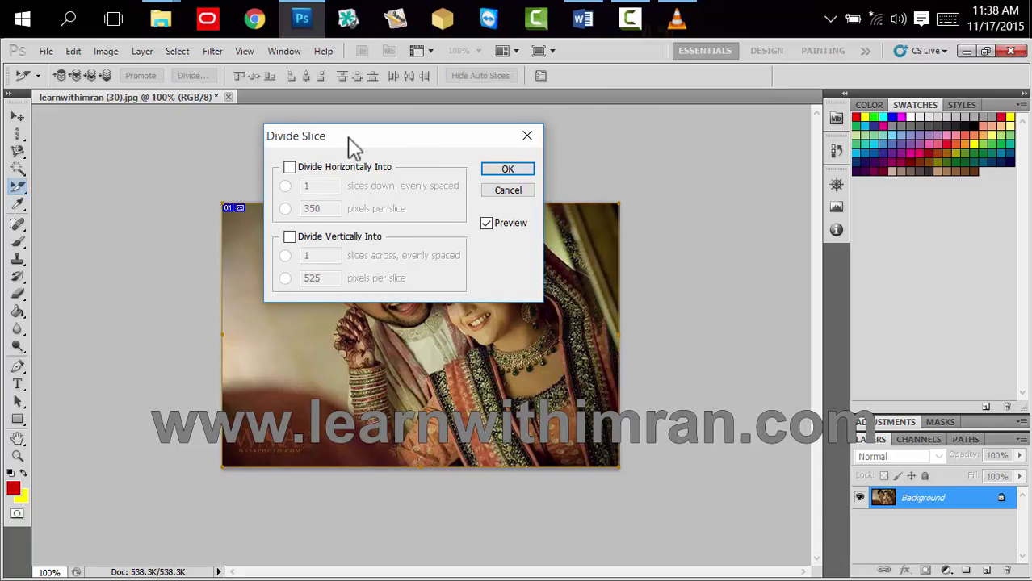
{"action": "left_click", "coordinate": [293, 168]}
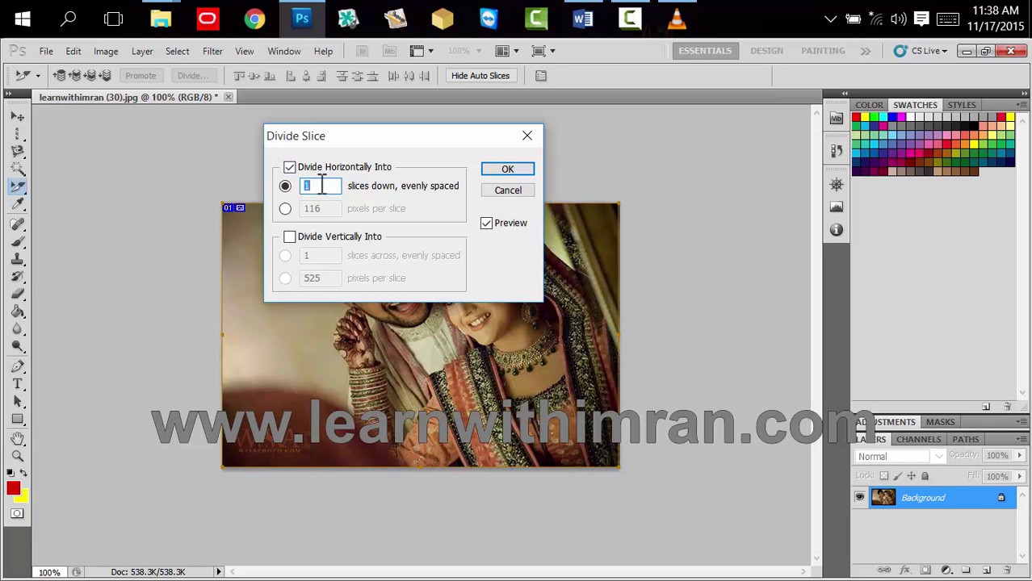
{"action": "type", "text": "3"}
{"action": "left_click", "coordinate": [500, 171]}
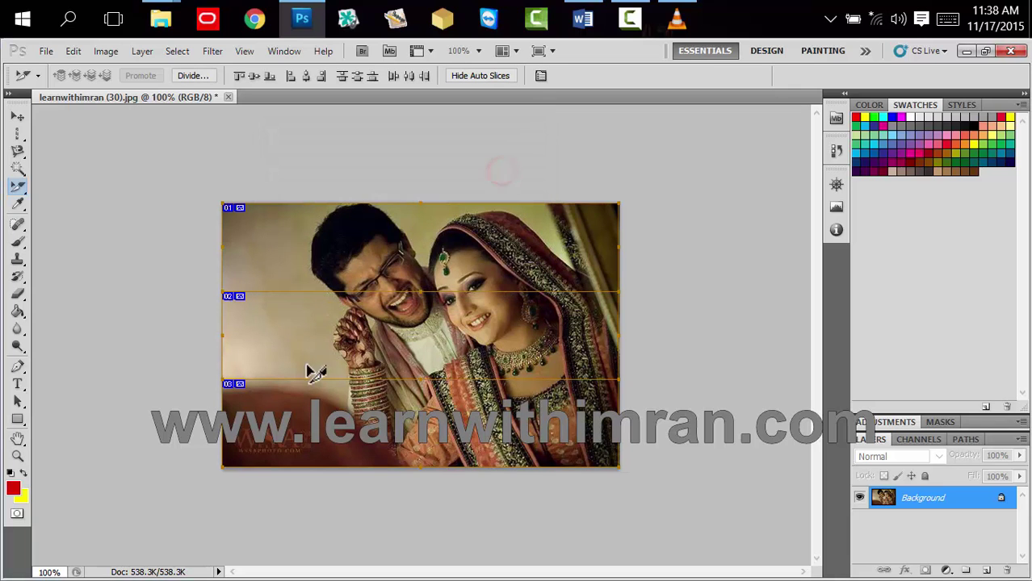
- Add a vertical division of 3 columns to the slice
{"action": "left_click", "coordinate": [208, 79]}
{"action": "left_click_drag", "start_coordinate": [406, 135], "coordinate": [431, 109]}
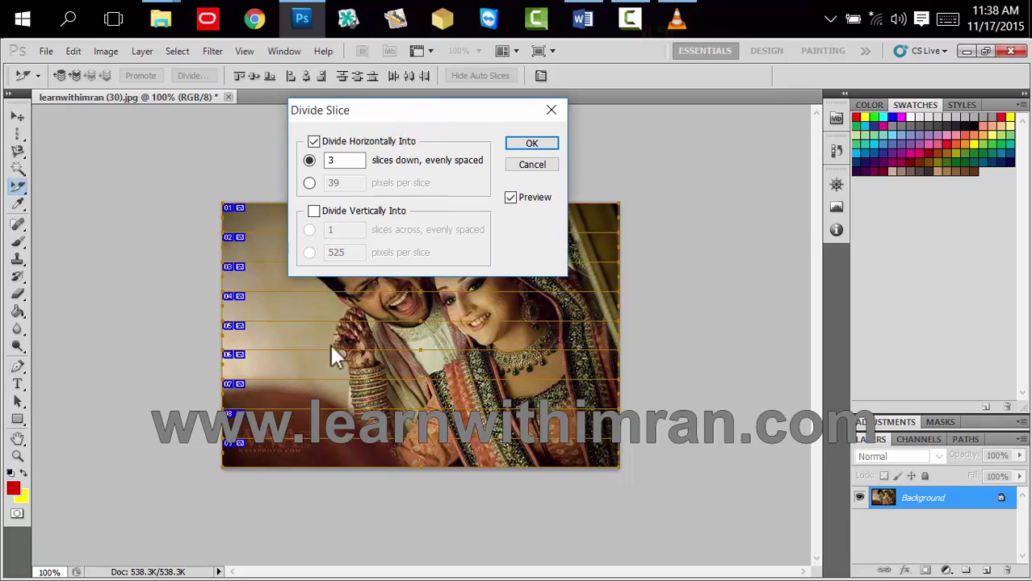
{"action": "left_click", "coordinate": [314, 211]}
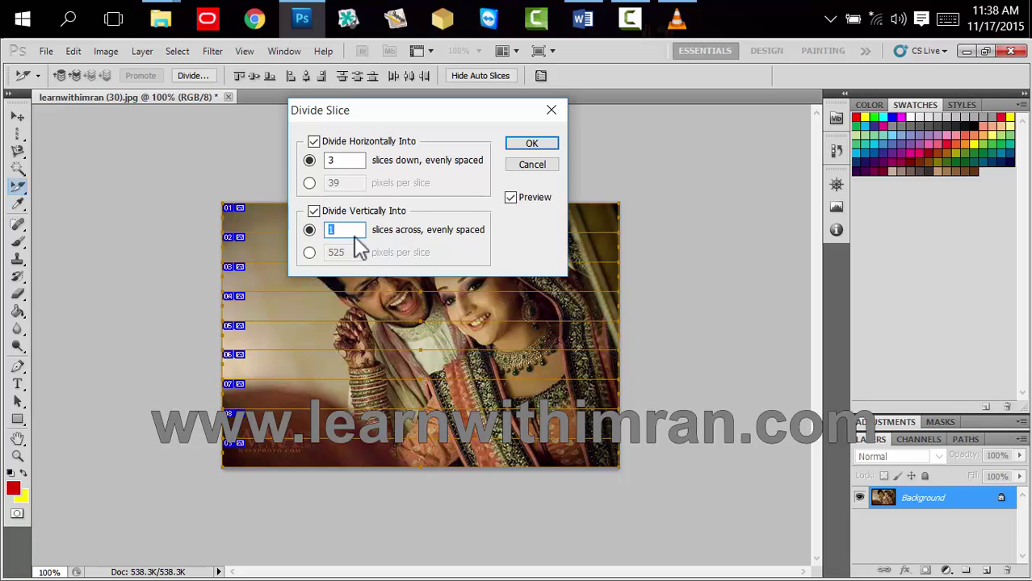
{"action": "type", "text": "3"}
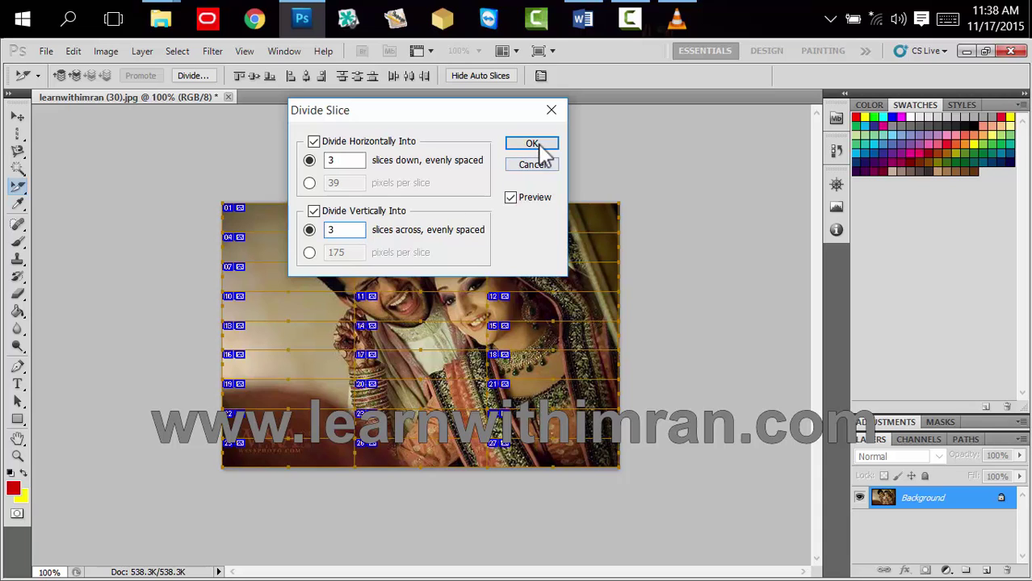
{"action": "left_click", "coordinate": [536, 145]}
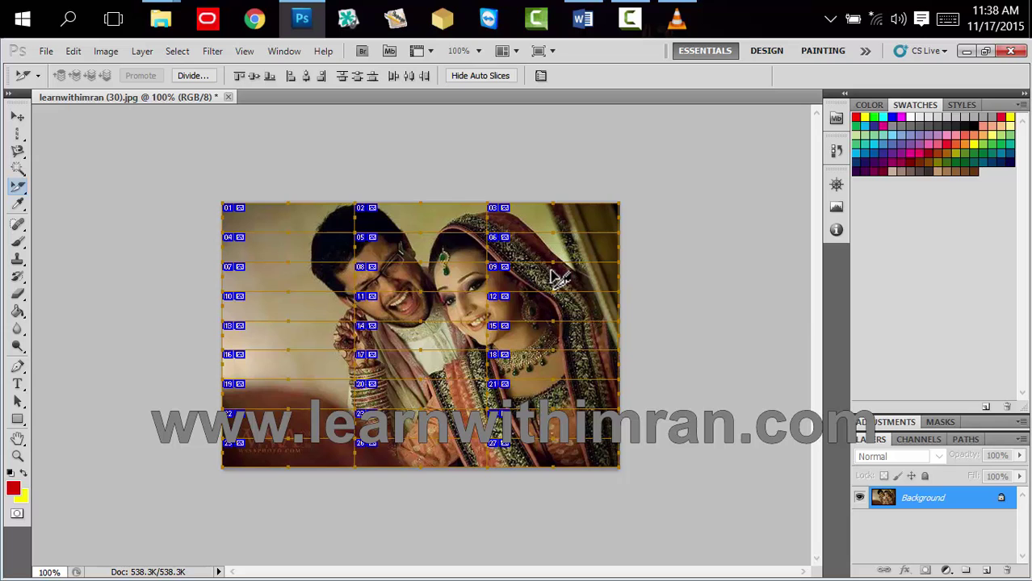
- Undo the division and reapply it as a 3×3 grid of nine slices
{"action": "key", "text": "ctrl+z"}
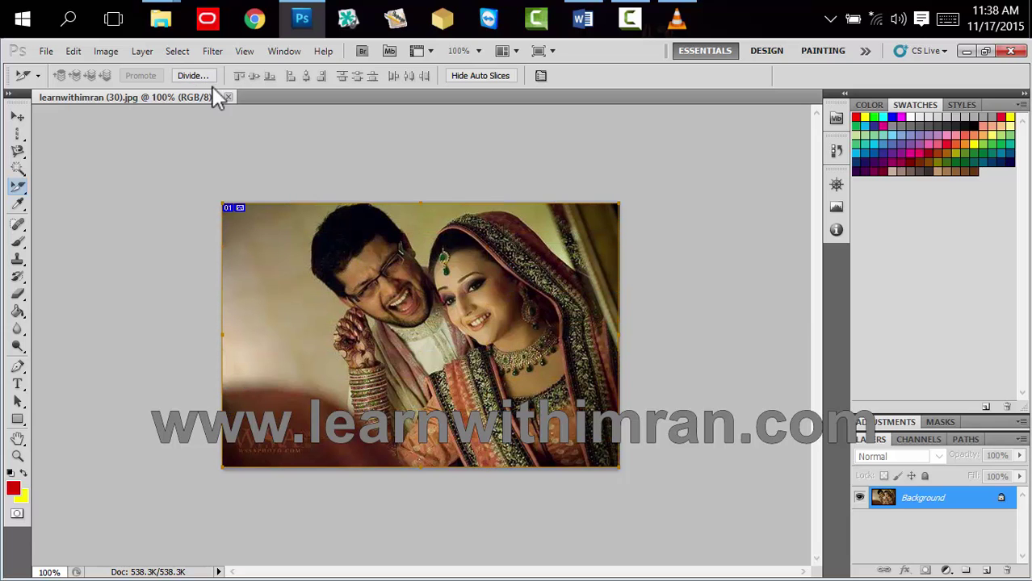
{"action": "left_click", "coordinate": [205, 78]}
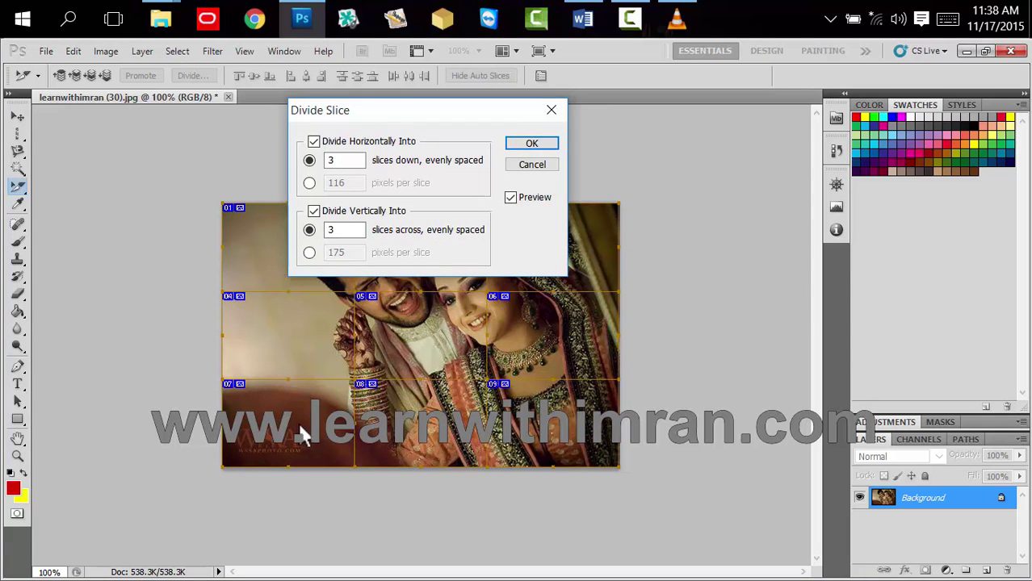
{"action": "left_click", "coordinate": [532, 144]}
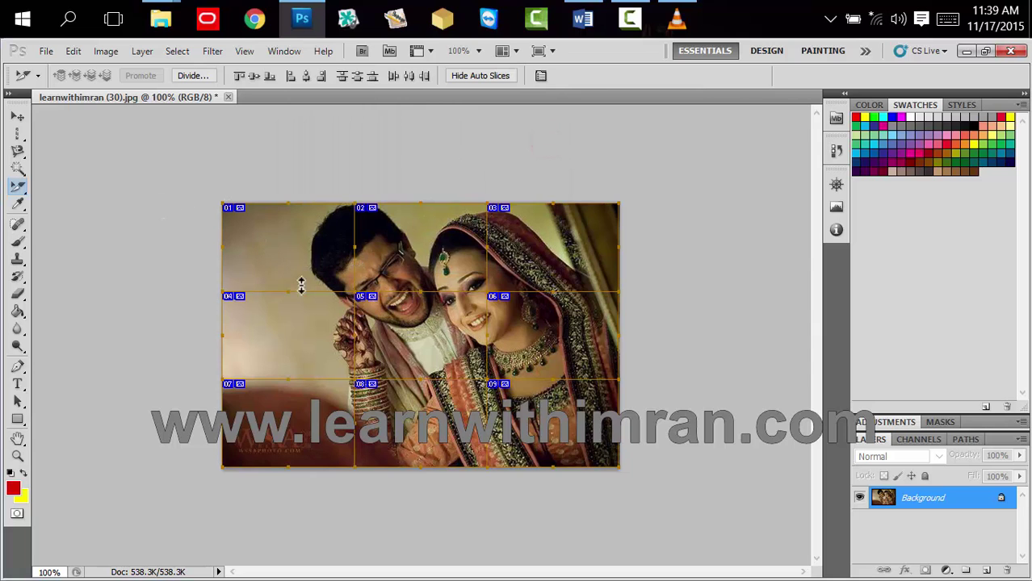
{"action": "left_click", "coordinate": [45, 51]}
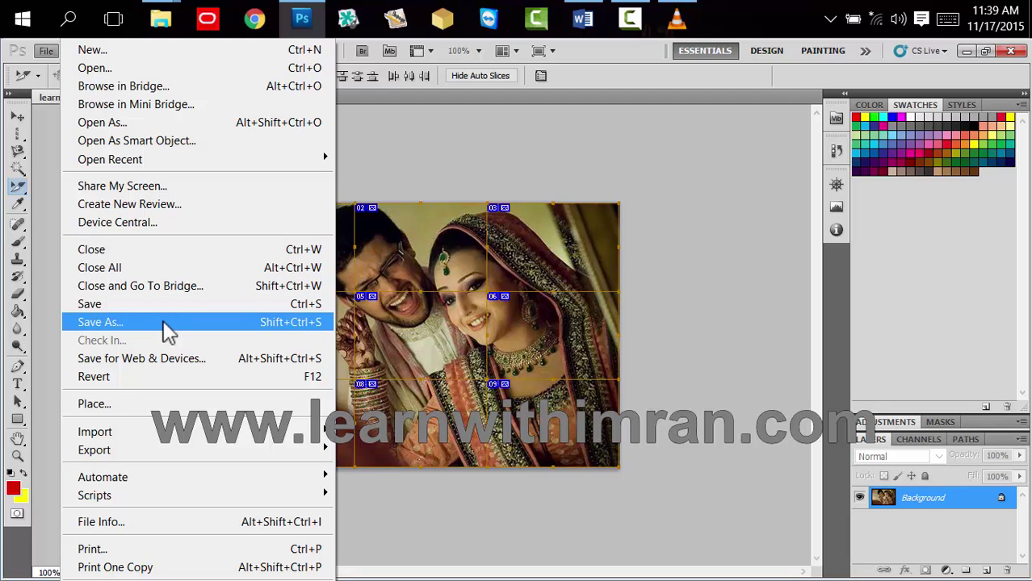
- Save all slices for web as separate GIF files on the Desktop, then minimize Photoshop
{"action": "left_click", "coordinate": [187, 359]}
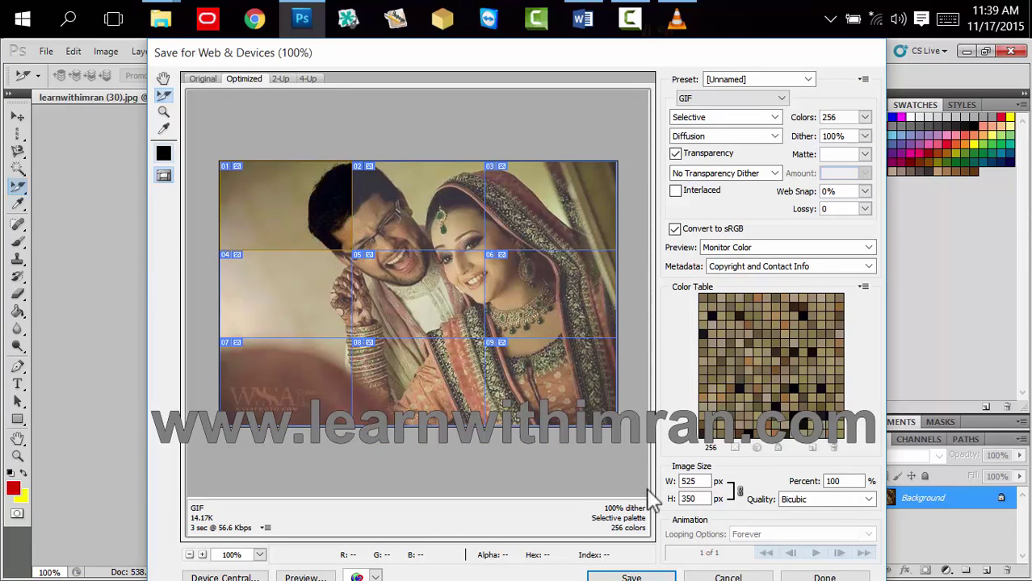
{"action": "left_click", "coordinate": [631, 577]}
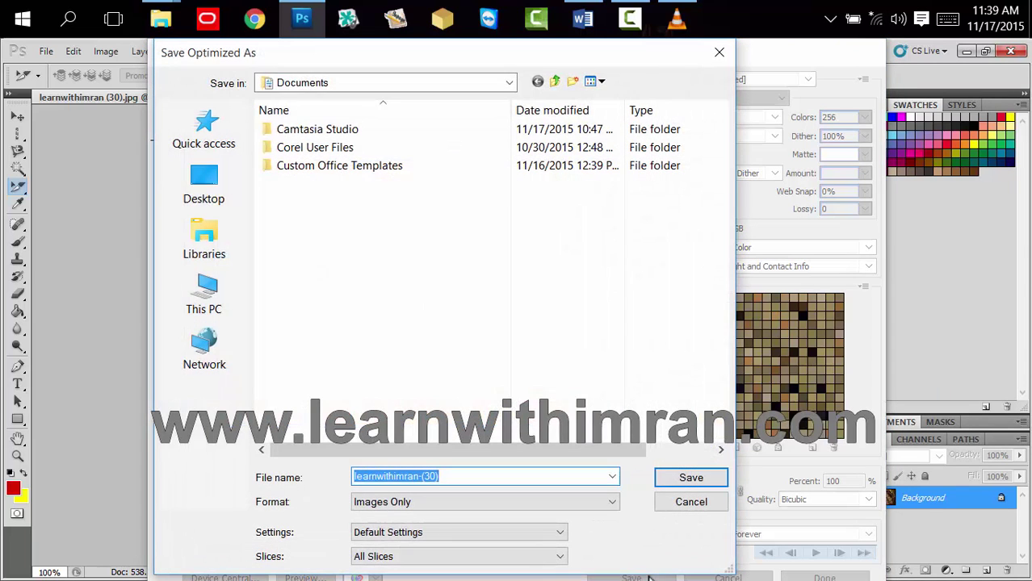
{"action": "left_click", "coordinate": [212, 187]}
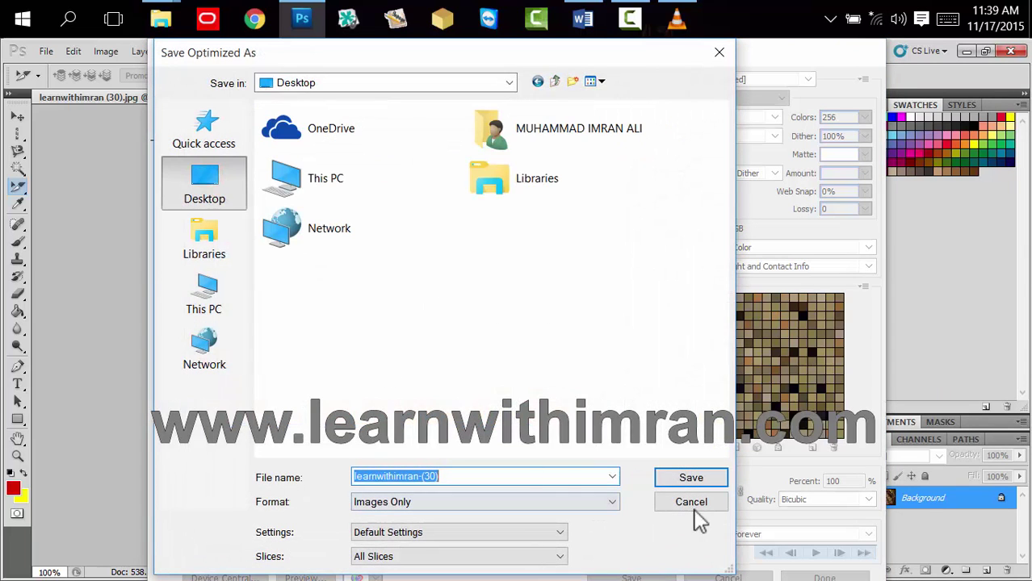
{"action": "left_click", "coordinate": [705, 477]}
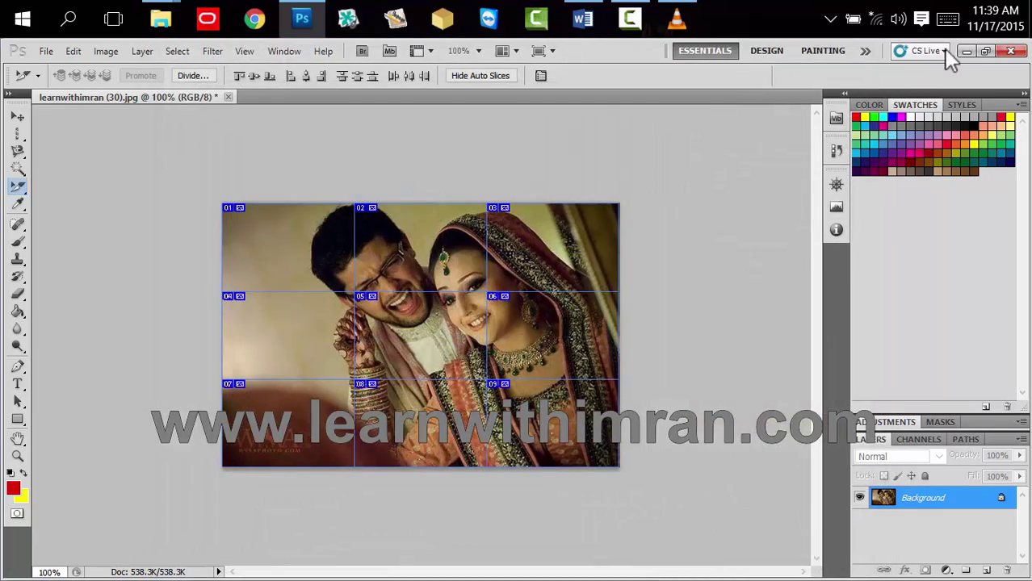
{"action": "left_click", "coordinate": [965, 51]}
- Open the Desktop images folder and view slice learnwithimran-(30)_01 in Photos
{"action": "left_click", "coordinate": [919, 55]}
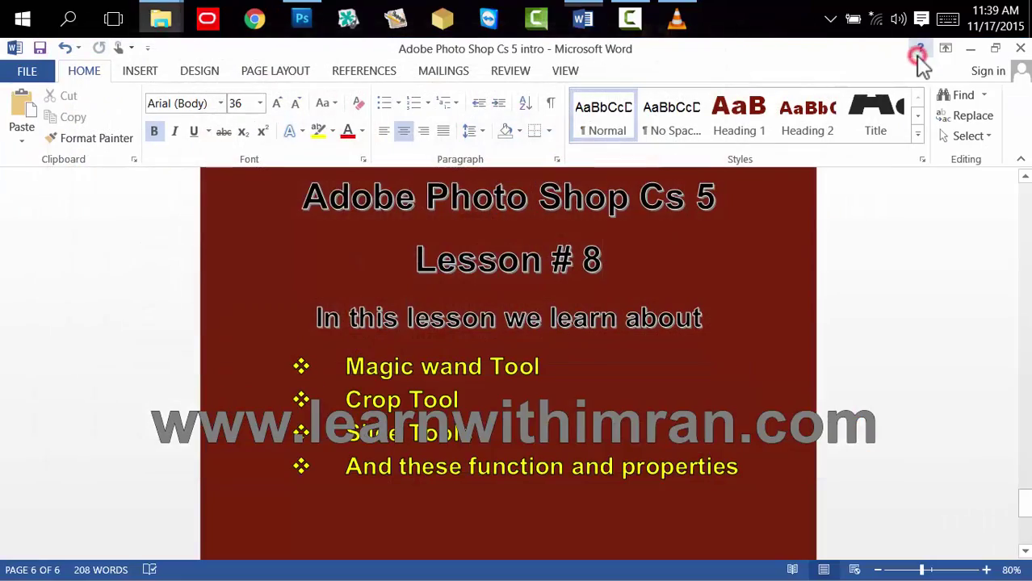
{"action": "left_click", "coordinate": [962, 52]}
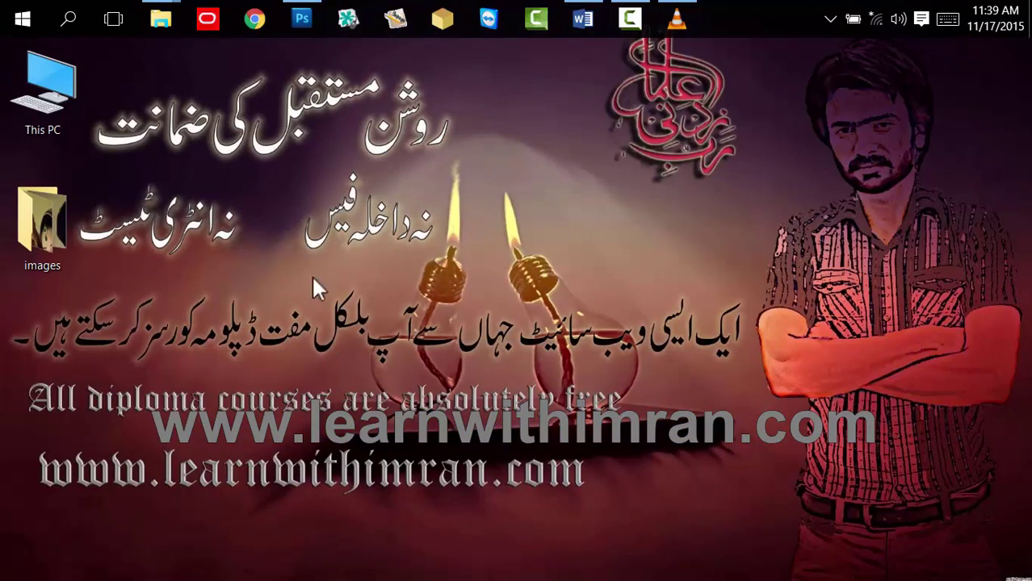
{"action": "double_click", "coordinate": [42, 222]}
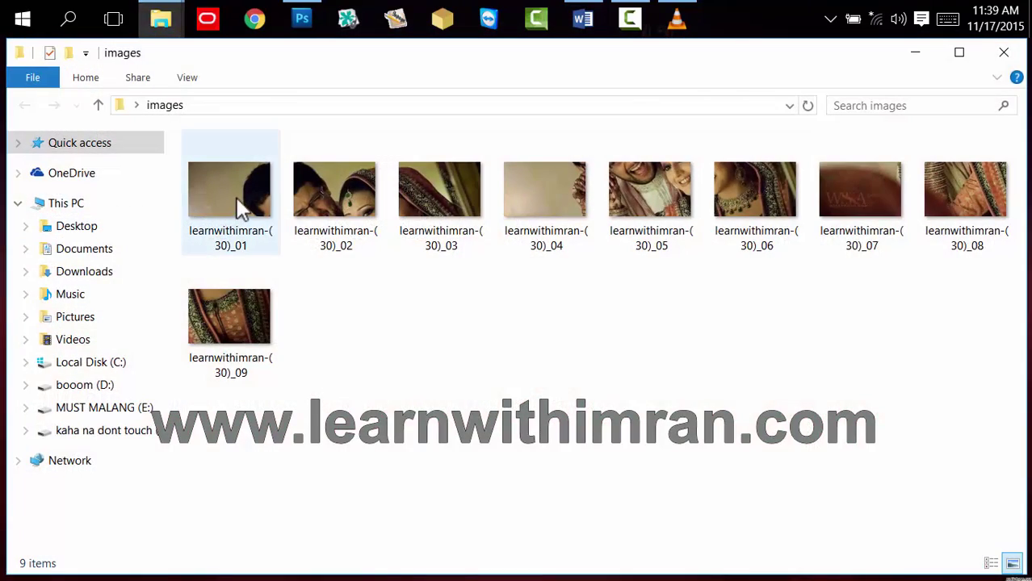
{"action": "double_click", "coordinate": [240, 206]}
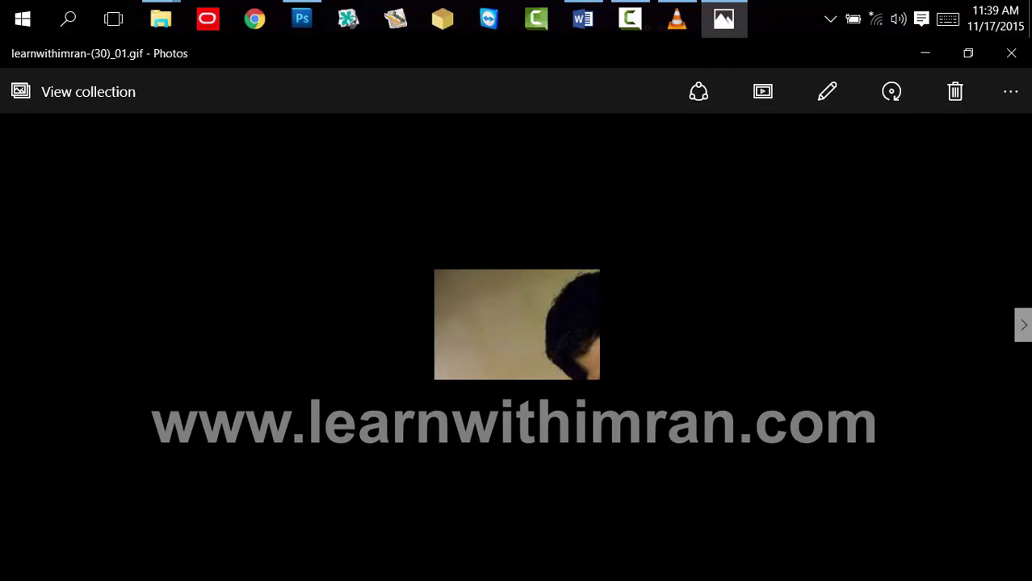
- Step through the slice images in Photos up to learnwithimran-(30)_09
{"action": "left_click", "coordinate": [1024, 325]}
{"action": "left_click", "coordinate": [1024, 325]}
{"action": "double_click", "coordinate": [1024, 324]}
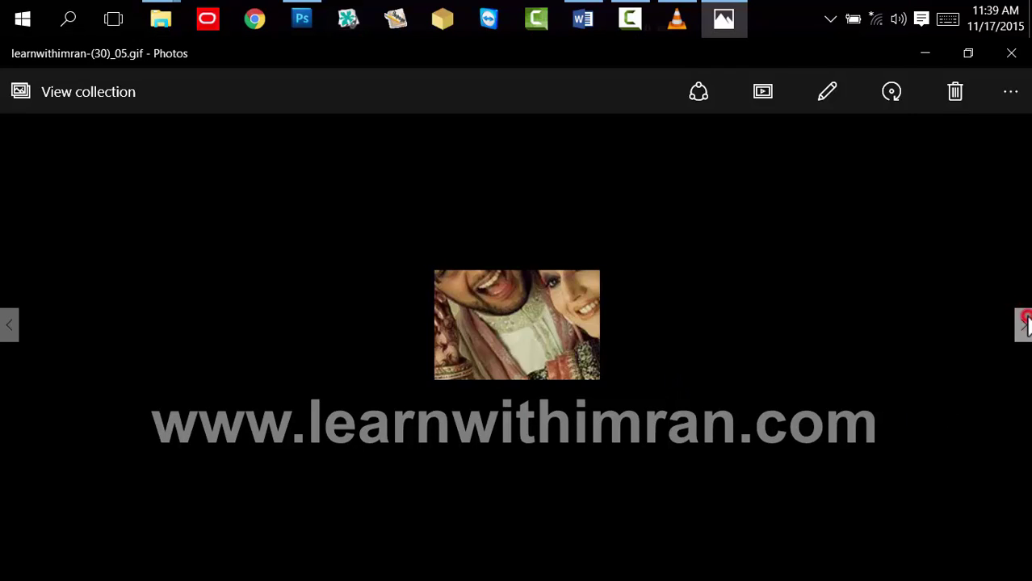
{"action": "left_click", "coordinate": [1024, 325]}
{"action": "left_click", "coordinate": [1024, 324]}
{"action": "left_click", "coordinate": [1024, 325]}
{"action": "left_click", "coordinate": [1024, 324]}
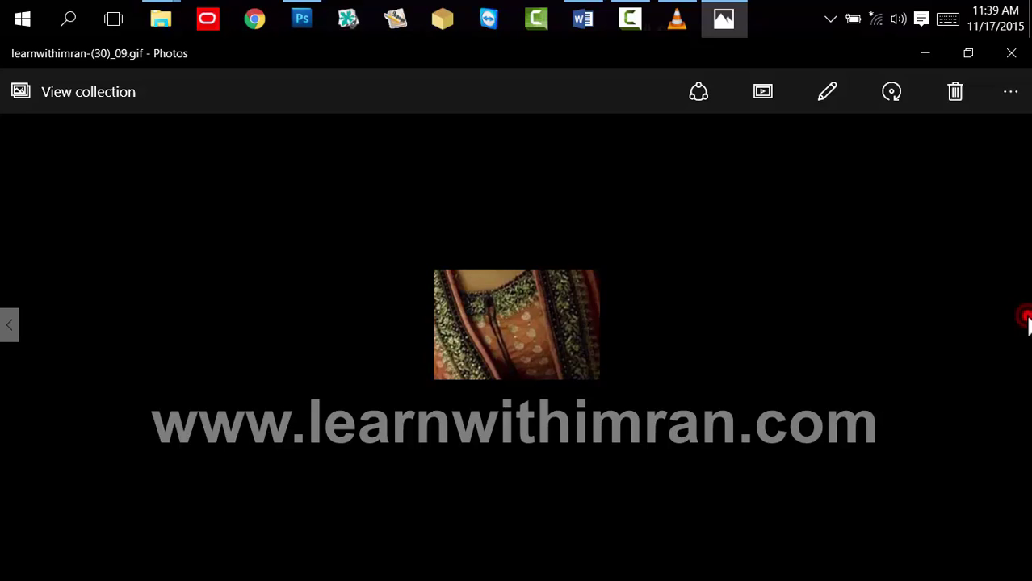
- Close Photos and the images folder, returning to Photoshop
{"action": "left_click", "coordinate": [1011, 52]}
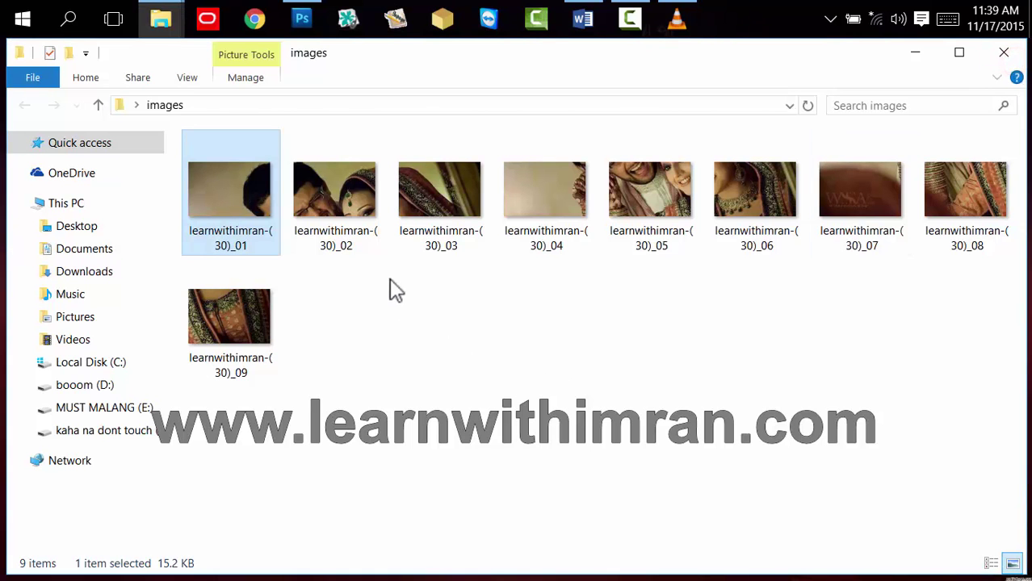
{"action": "left_click", "coordinate": [1004, 53]}
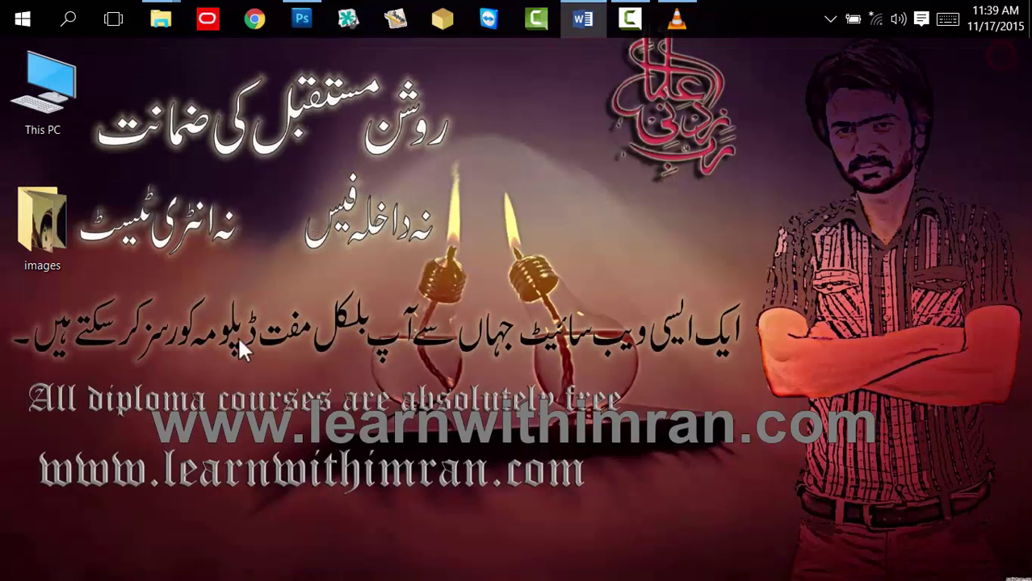
{"action": "left_click", "coordinate": [303, 21]}
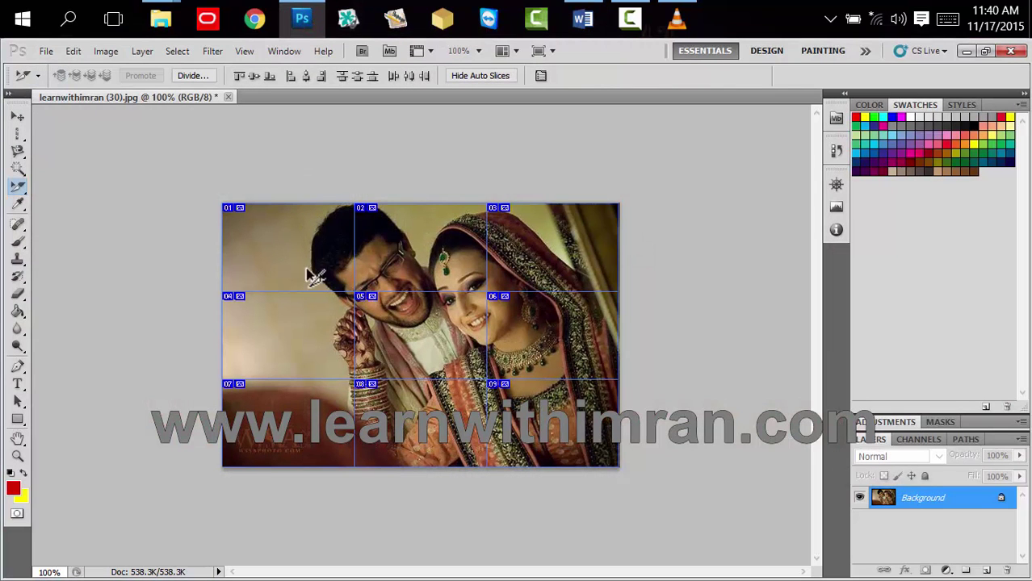
- Close the sliced wedding photo document without saving changes
{"action": "left_click", "coordinate": [201, 75]}
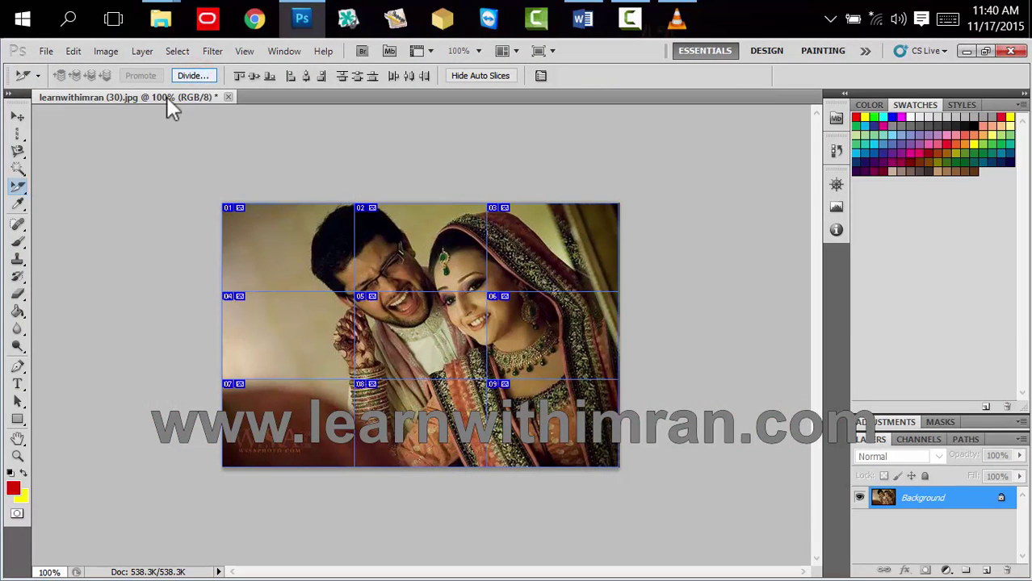
{"action": "left_click", "coordinate": [228, 97]}
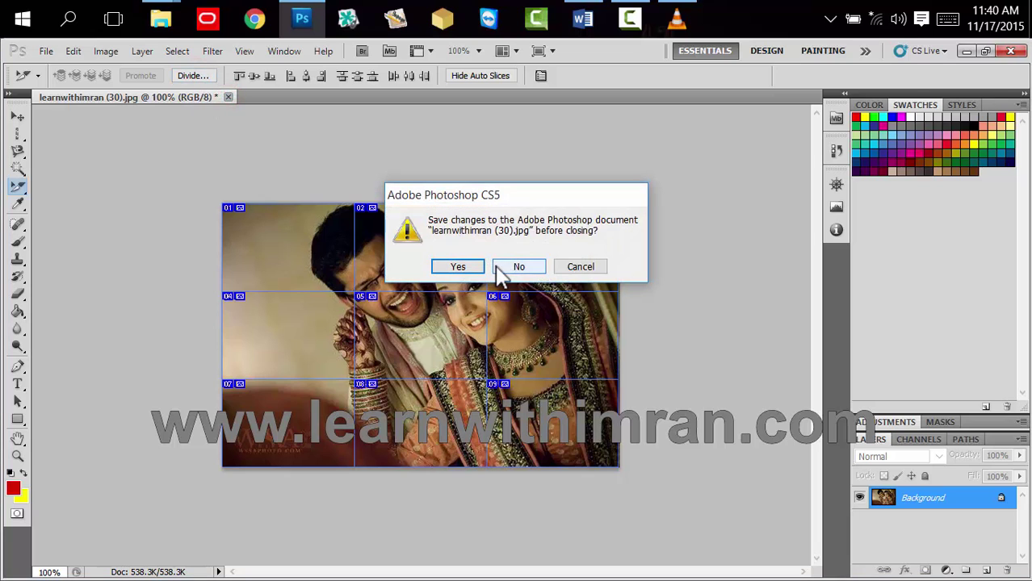
{"action": "left_click", "coordinate": [502, 268]}
{"action": "mouse_move", "coordinate": [160, 17]}
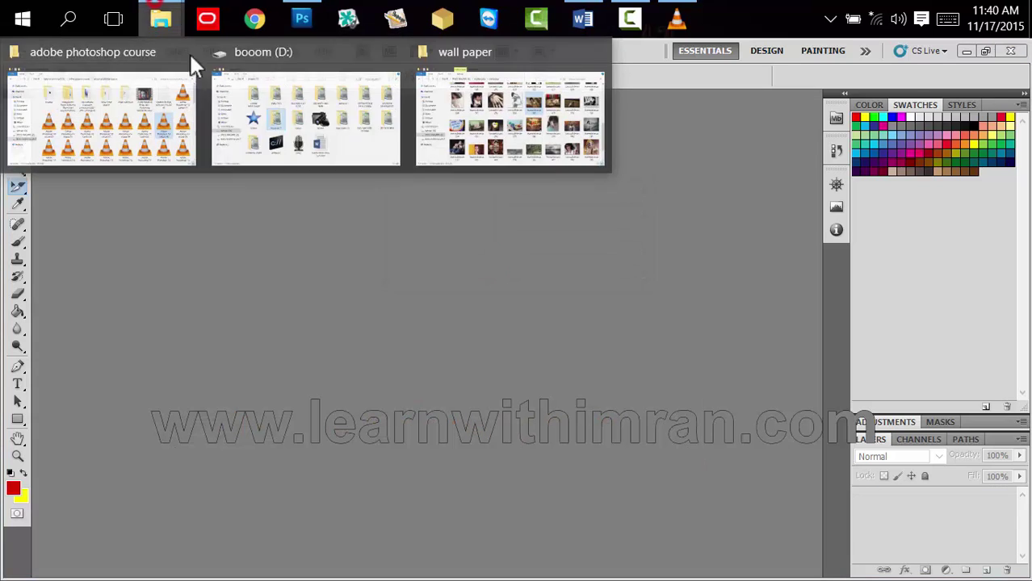
- Drag learnwithimran (39) from the wall paper folder into Photoshop to open it
{"action": "left_click", "coordinate": [482, 148]}
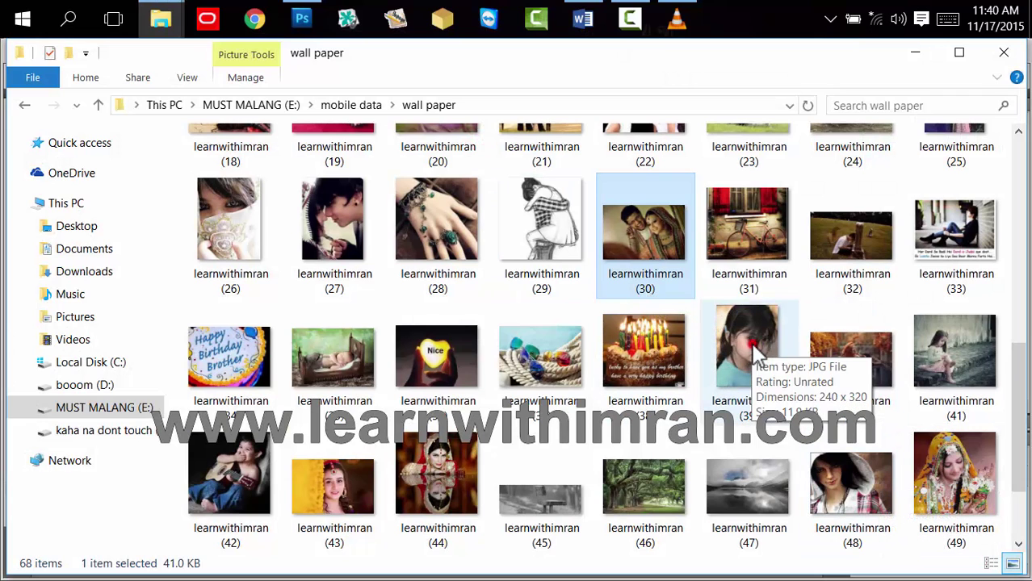
{"action": "mouse_move", "coordinate": [751, 341]}
{"action": "left_mouse_down"}
{"action": "mouse_move", "coordinate": [719, 358]}
{"action": "mouse_move", "coordinate": [304, 24]}
{"action": "mouse_move", "coordinate": [373, 416]}
{"action": "left_mouse_up"}
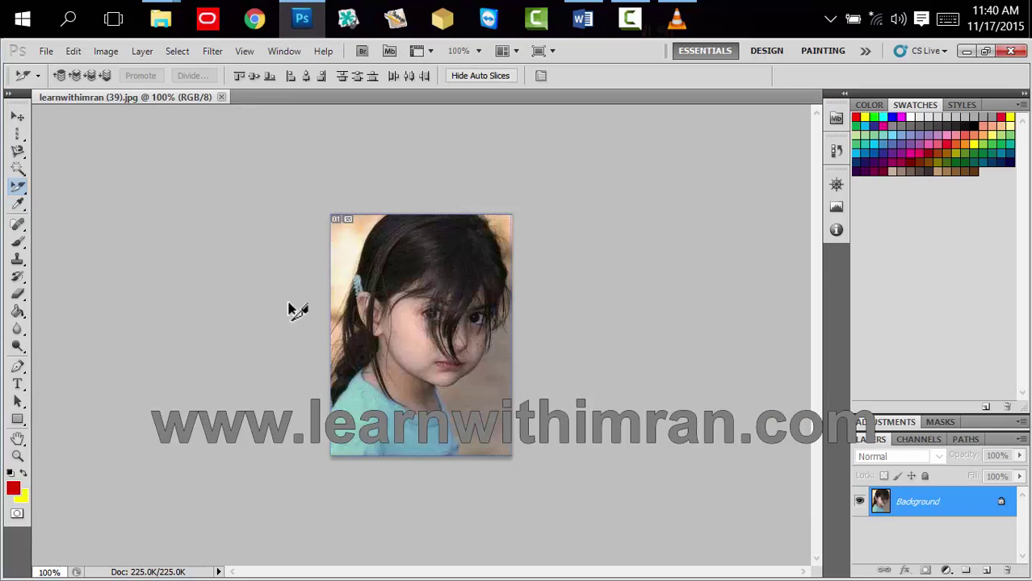
- With the Slice Tool, slice the portrait's full-height left strip, its top-right piece and a middle-right piece
{"action": "key", "text": "ctrl+plus"}
{"action": "scroll", "coordinate": [301, 310], "scroll_direction": "up", "scroll_amount": 1}
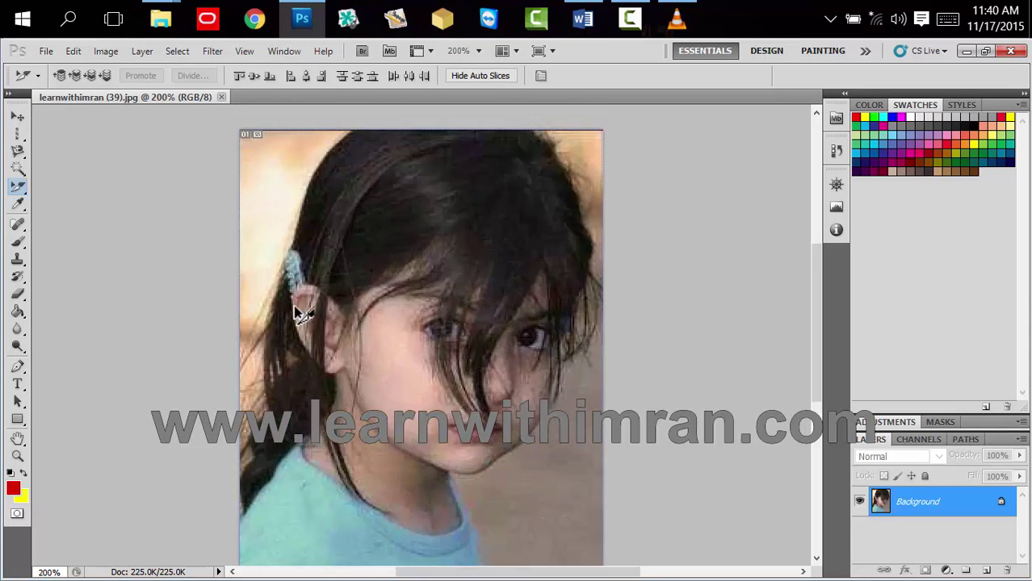
{"action": "scroll", "coordinate": [303, 316], "scroll_direction": "down", "scroll_amount": 1}
{"action": "scroll", "coordinate": [300, 313], "scroll_direction": "down", "scroll_amount": 1}
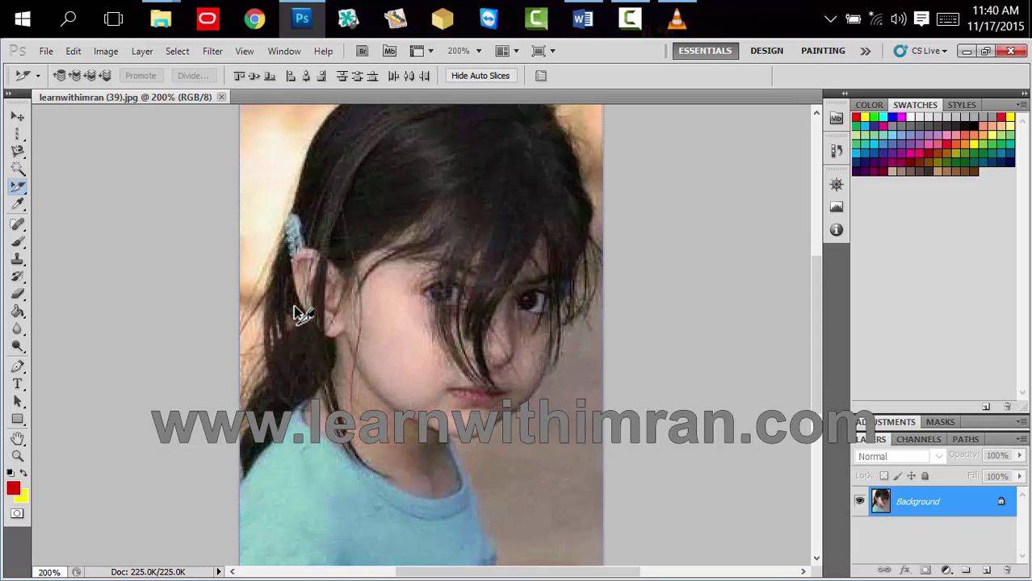
{"action": "key", "text": "ctrl+minus"}
{"action": "left_click", "coordinate": [19, 186]}
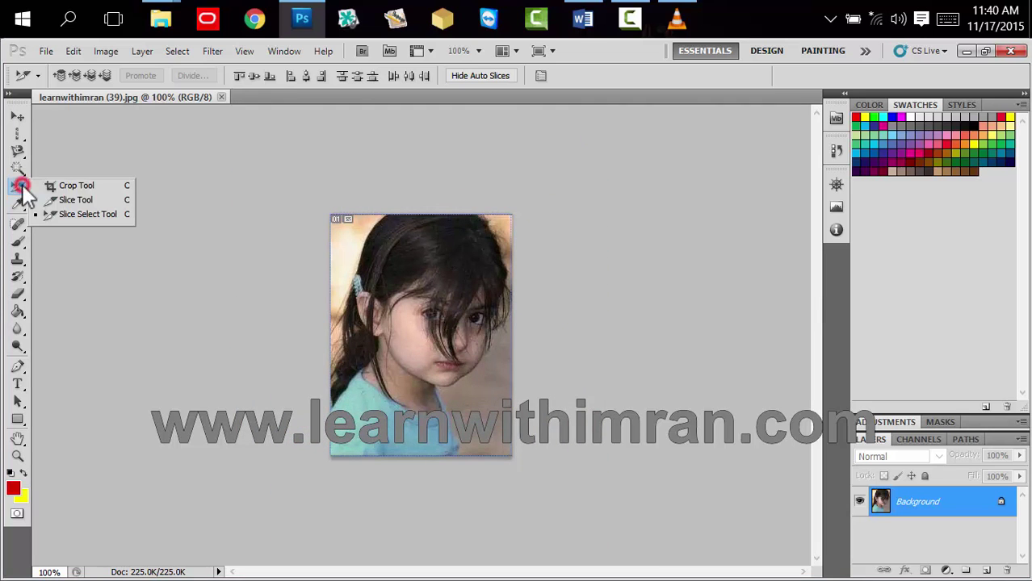
{"action": "left_click", "coordinate": [54, 201]}
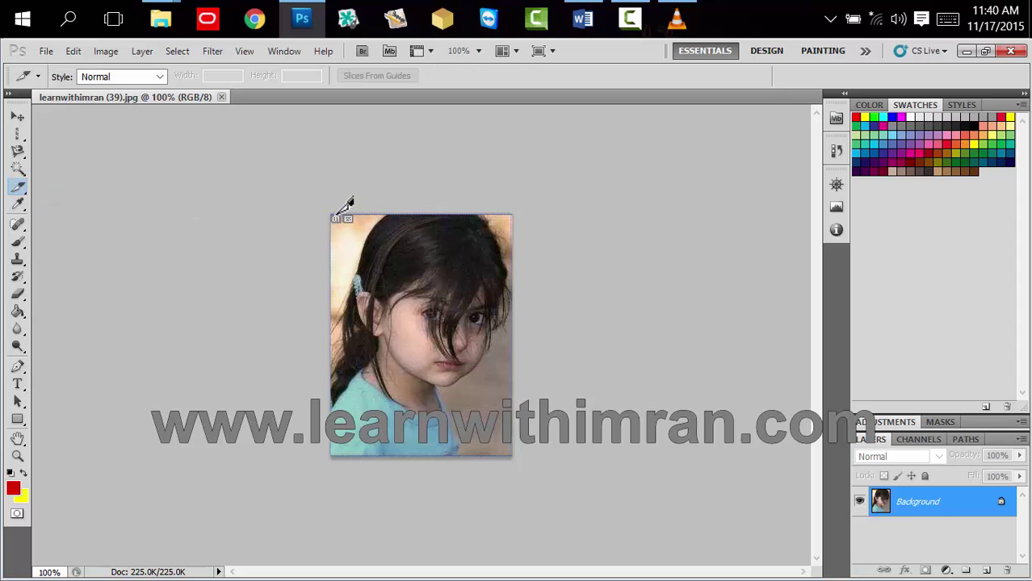
{"action": "left_click_drag", "start_coordinate": [336, 211], "coordinate": [430, 453]}
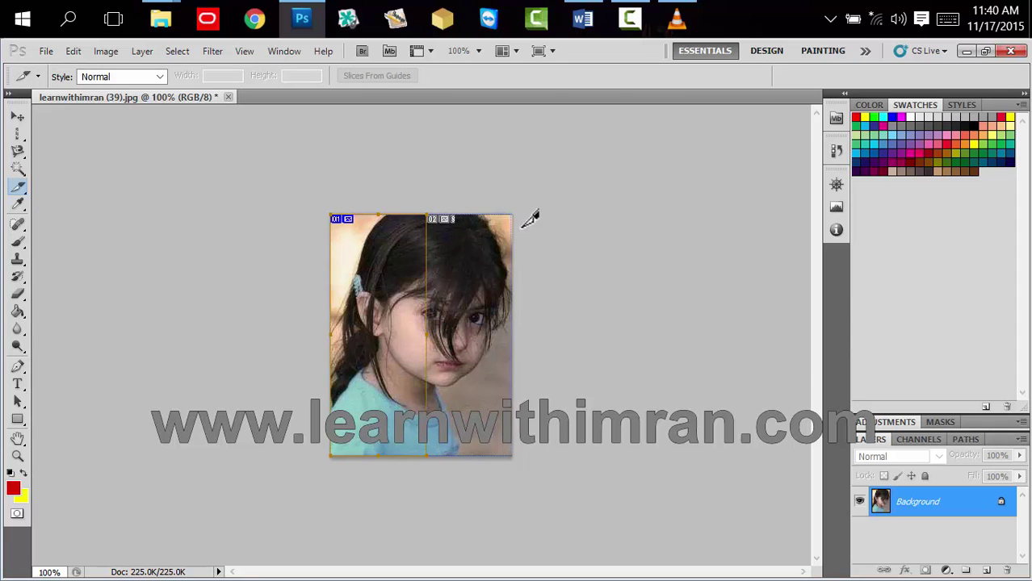
{"action": "left_click_drag", "start_coordinate": [511, 213], "coordinate": [426, 281]}
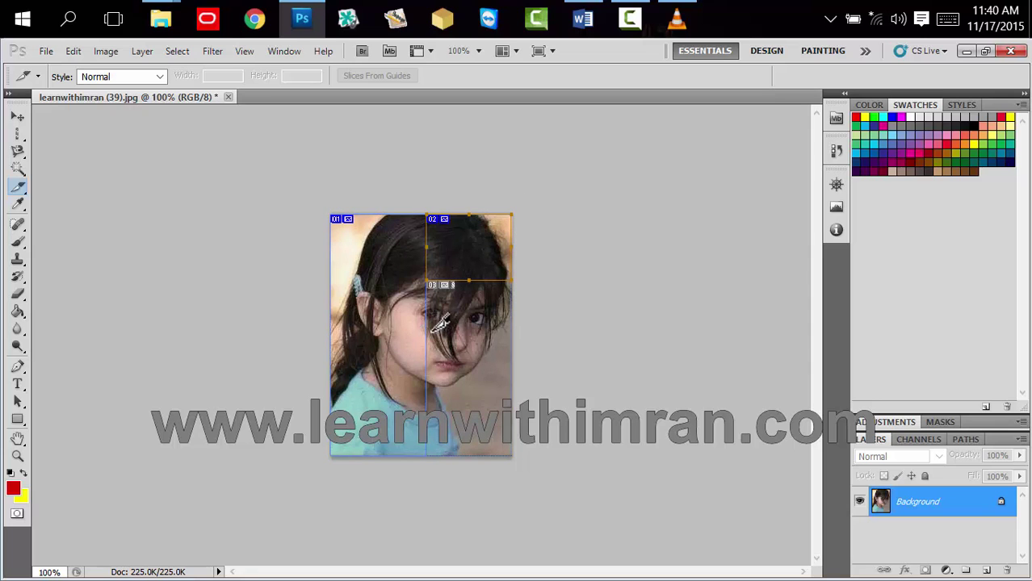
{"action": "left_click_drag", "start_coordinate": [425, 331], "coordinate": [511, 394]}
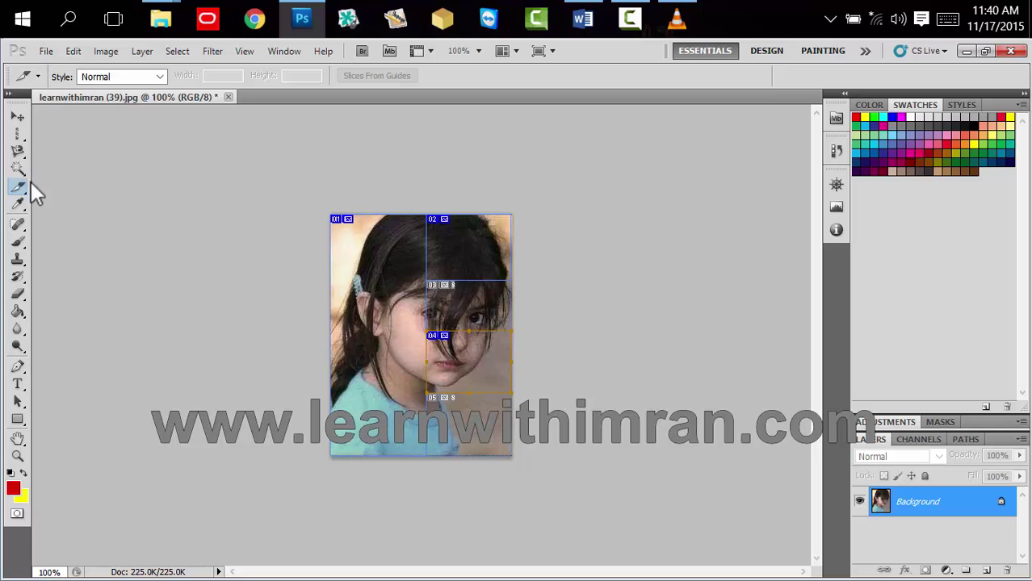
- Export all portrait slices as GIFs via Save for Web & Devices
{"action": "left_click", "coordinate": [46, 51]}
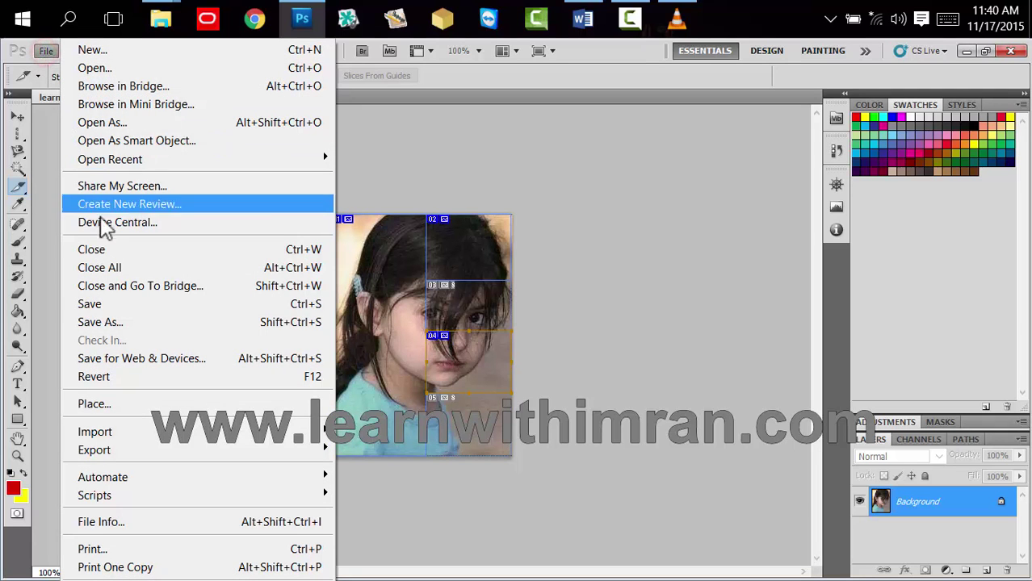
{"action": "left_click", "coordinate": [191, 360]}
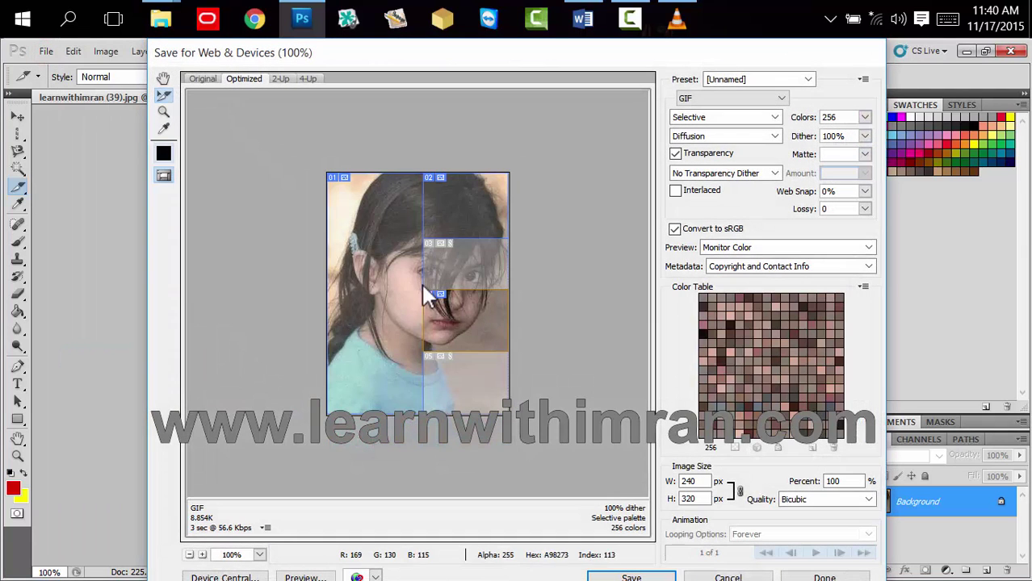
{"action": "left_click", "coordinate": [632, 576]}
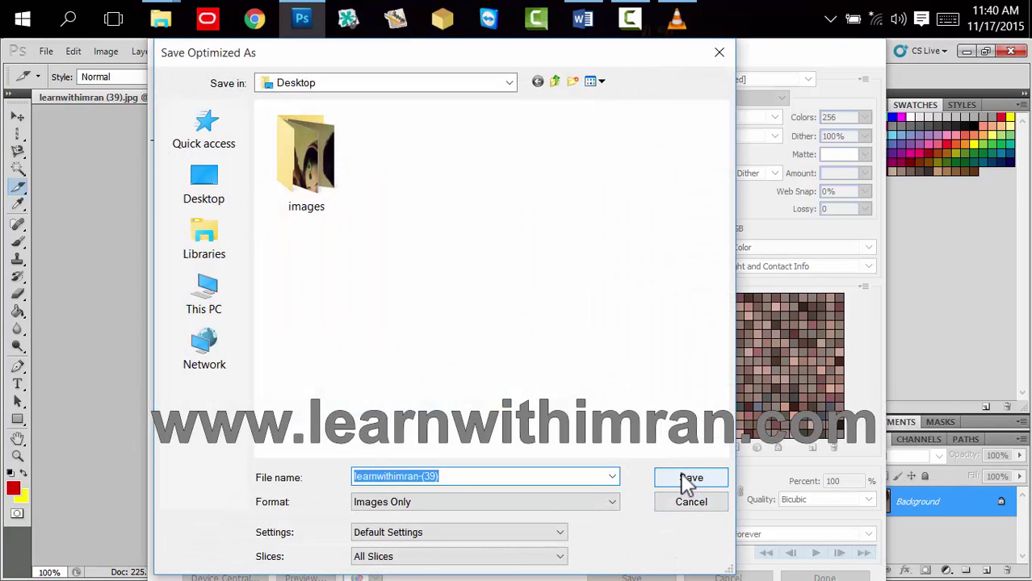
{"action": "left_click", "coordinate": [687, 482]}
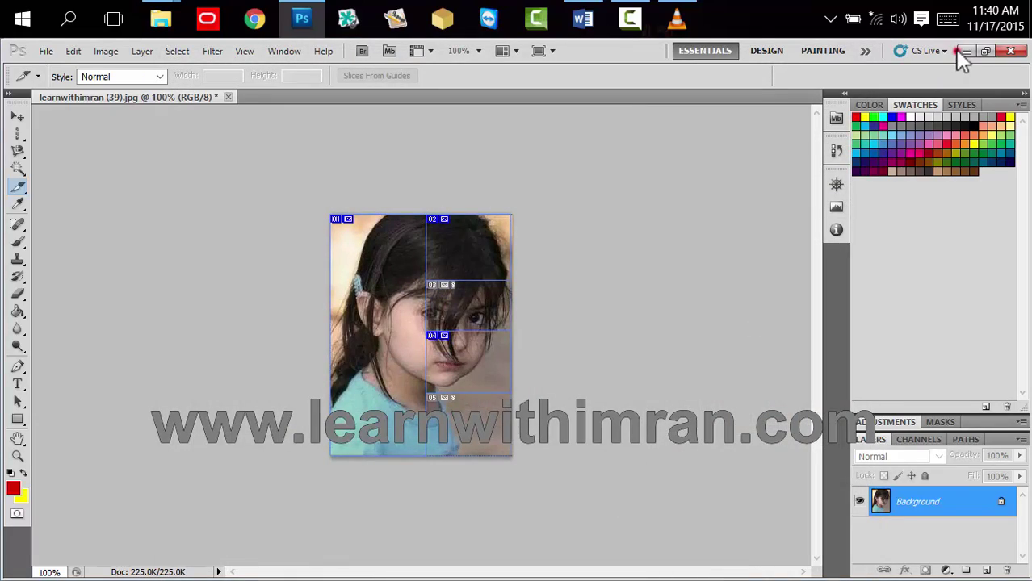
- Open the desktop images folder and view slice learnwithimran-(39)_03.gif
{"action": "left_click", "coordinate": [964, 51]}
{"action": "left_click", "coordinate": [929, 53]}
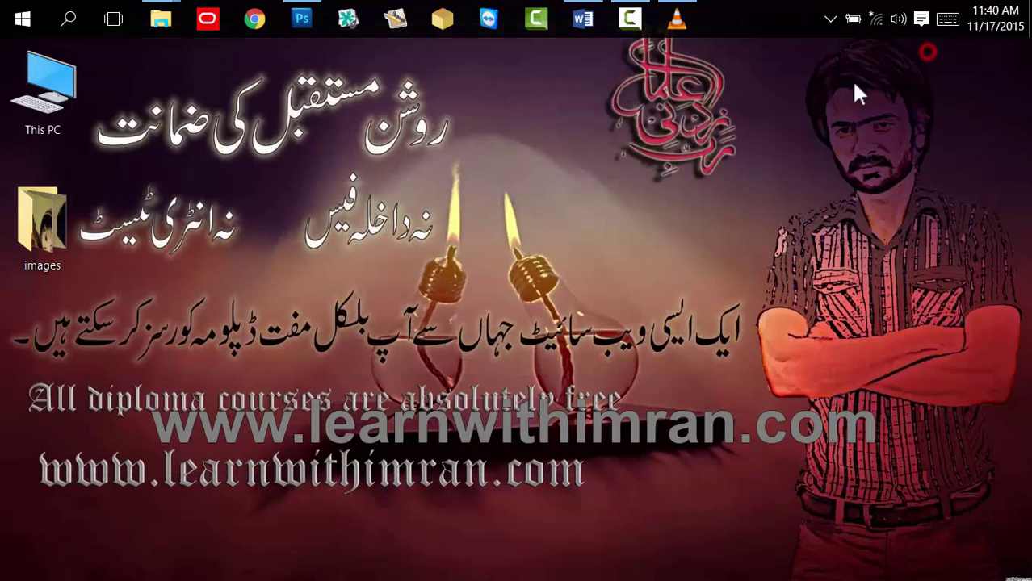
{"action": "double_click", "coordinate": [42, 222]}
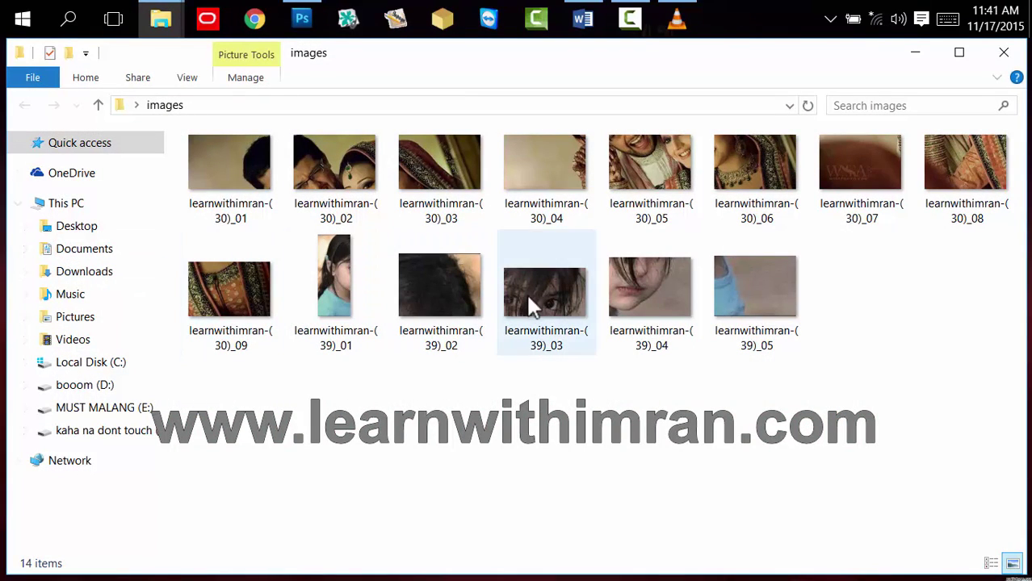
{"action": "double_click", "coordinate": [533, 308]}
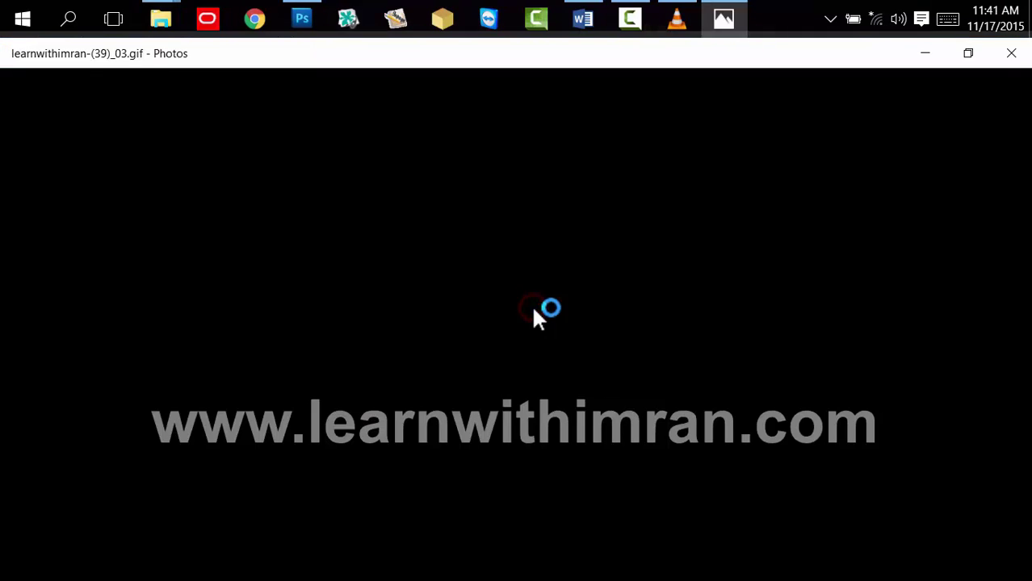
- Browse the exported slice GIFs in Photos, then close Photos and minimize the images folder
{"action": "left_click", "coordinate": [1022, 325]}
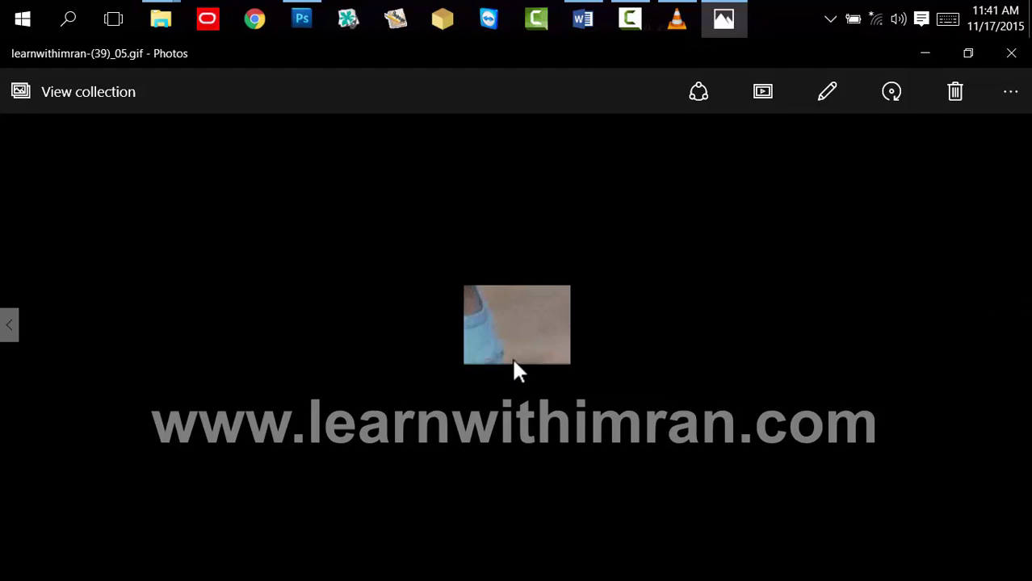
{"action": "key", "text": "Left"}
{"action": "key", "text": "Left"}
{"action": "key", "text": "Left"}
{"action": "key", "text": "Left"}
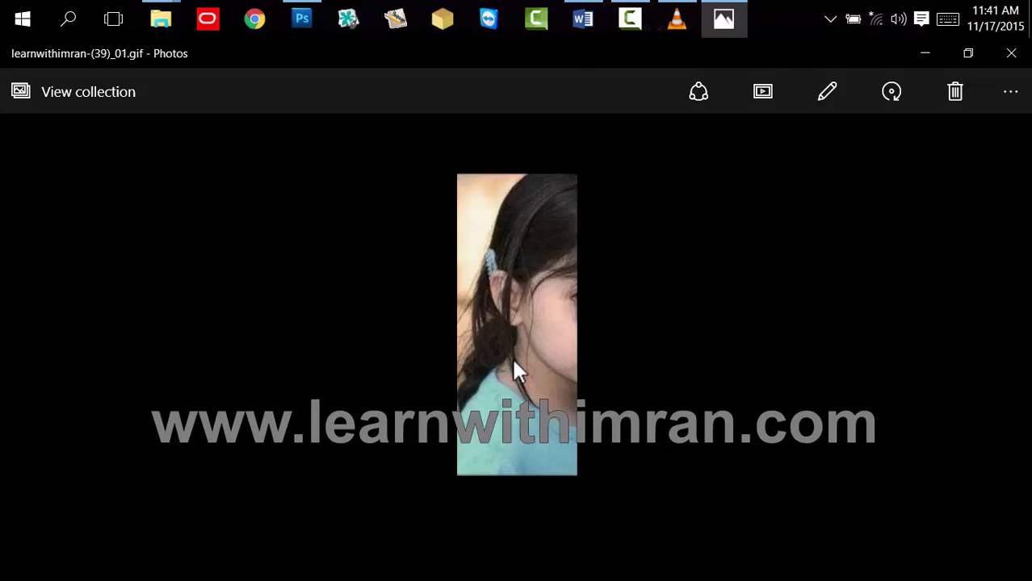
{"action": "key", "text": "Right"}
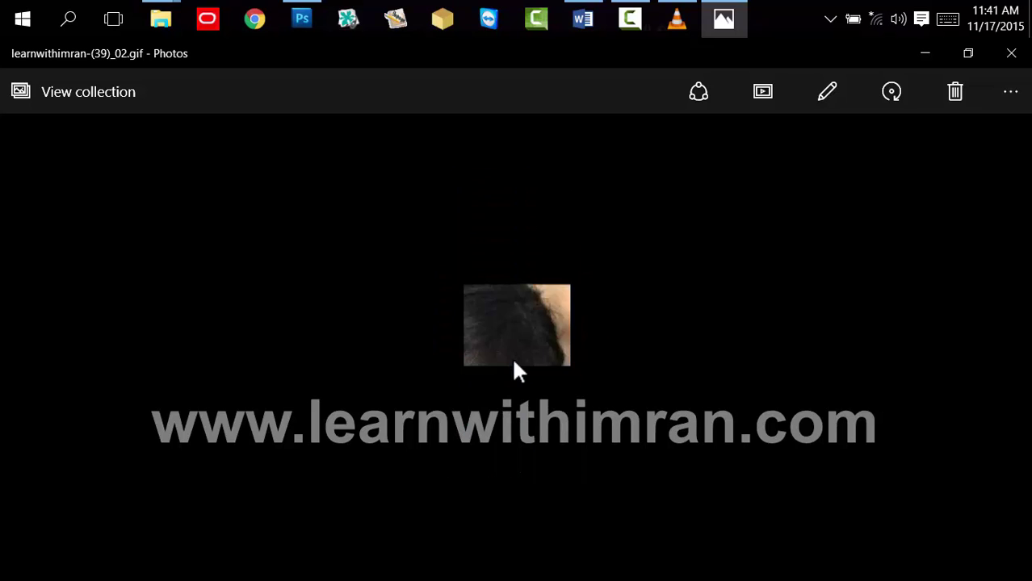
{"action": "key", "text": "Right"}
{"action": "left_click", "coordinate": [1012, 54]}
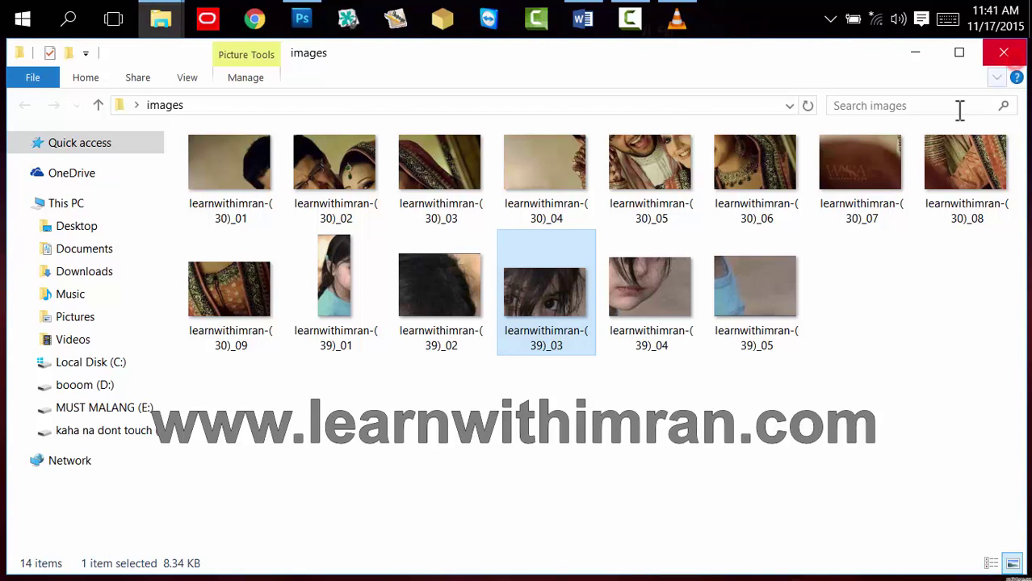
{"action": "left_click", "coordinate": [916, 55]}
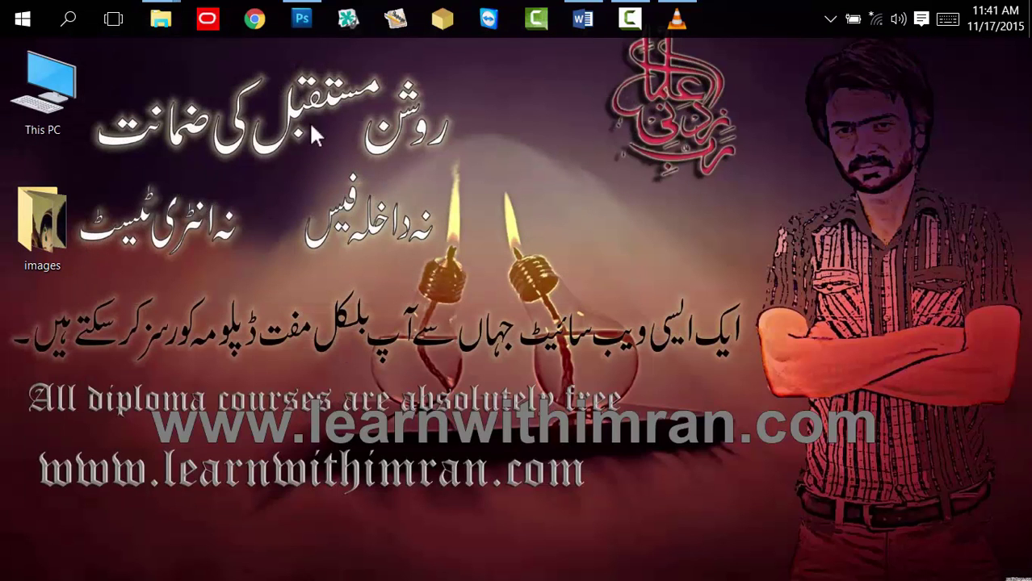
- Restore Photoshop from the taskbar, then briefly show and hide the screen recorder controls
{"action": "left_click", "coordinate": [302, 19]}
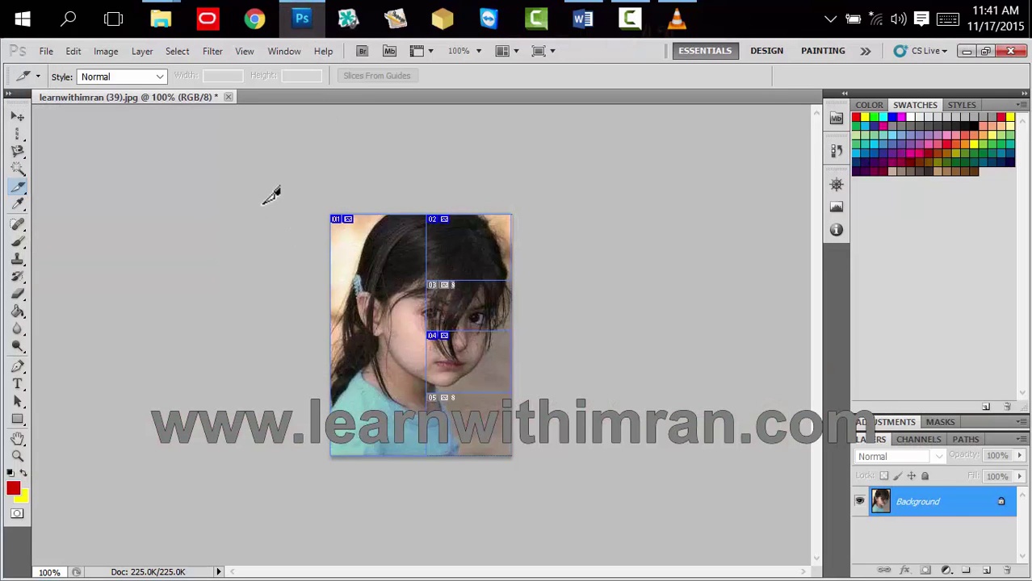
{"action": "left_click", "coordinate": [637, 21]}
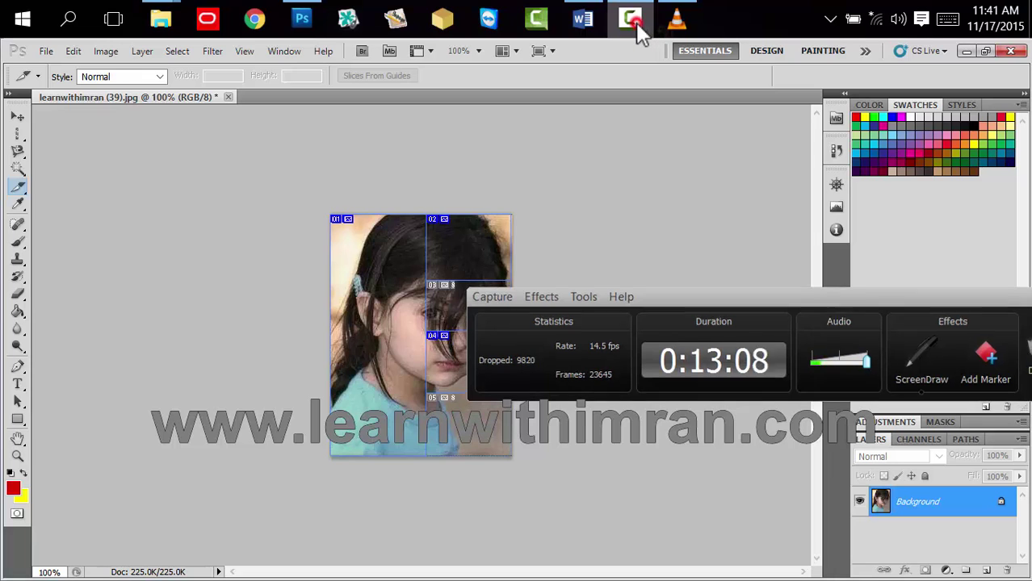
{"action": "left_click", "coordinate": [636, 23]}
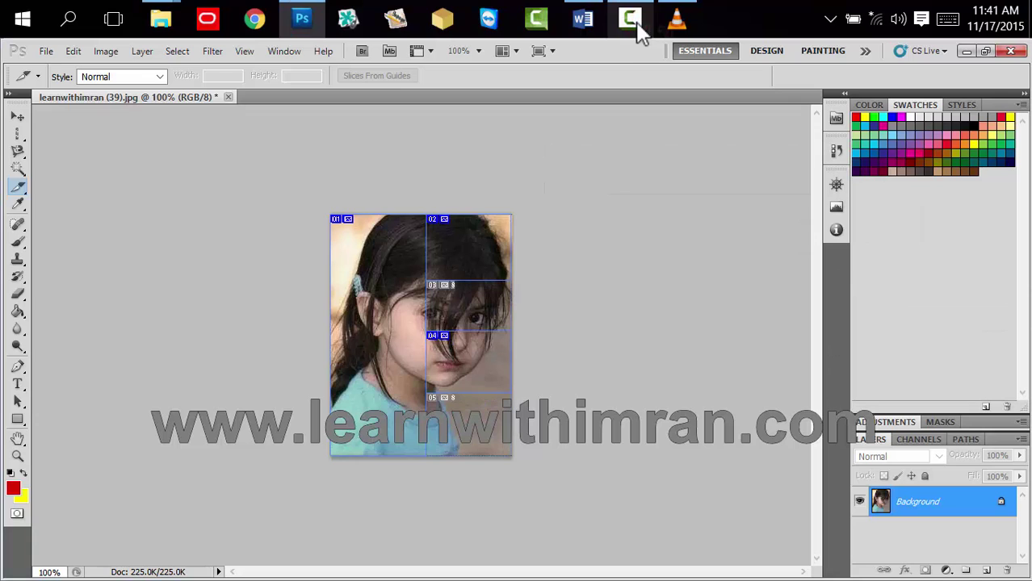